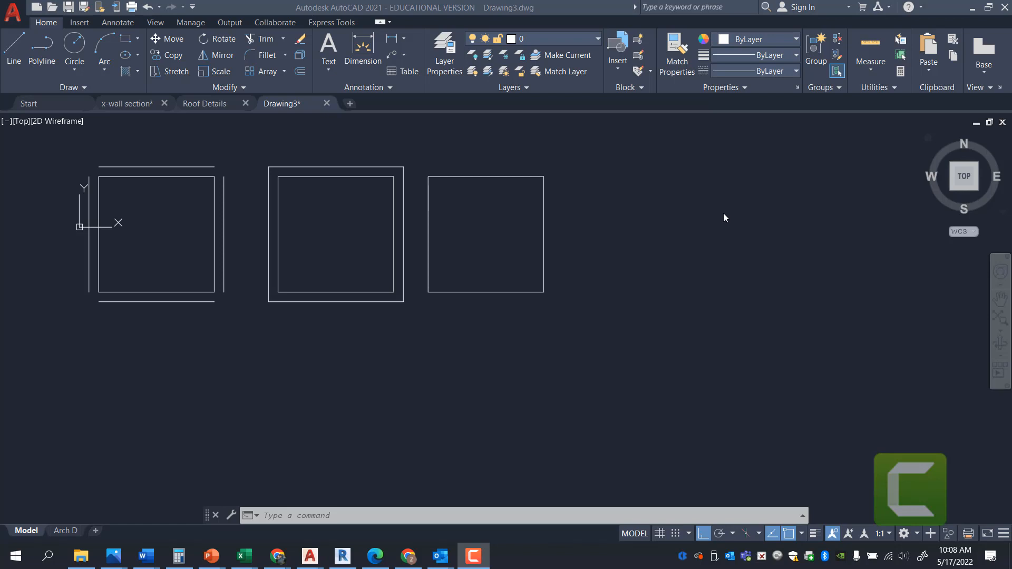
pyautogui.write('l')
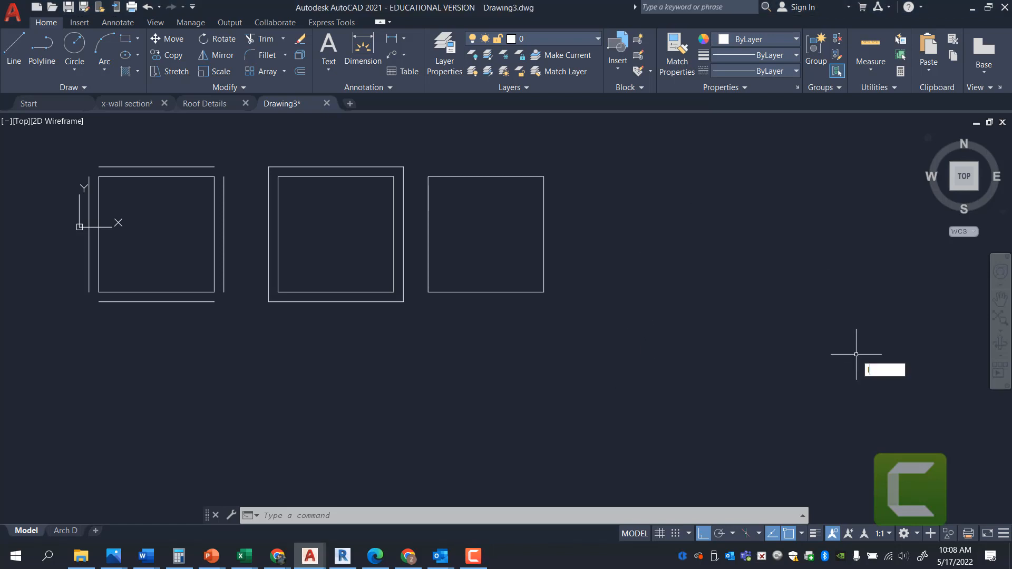
pyautogui.press('Return')
pyautogui.click(625, 224)
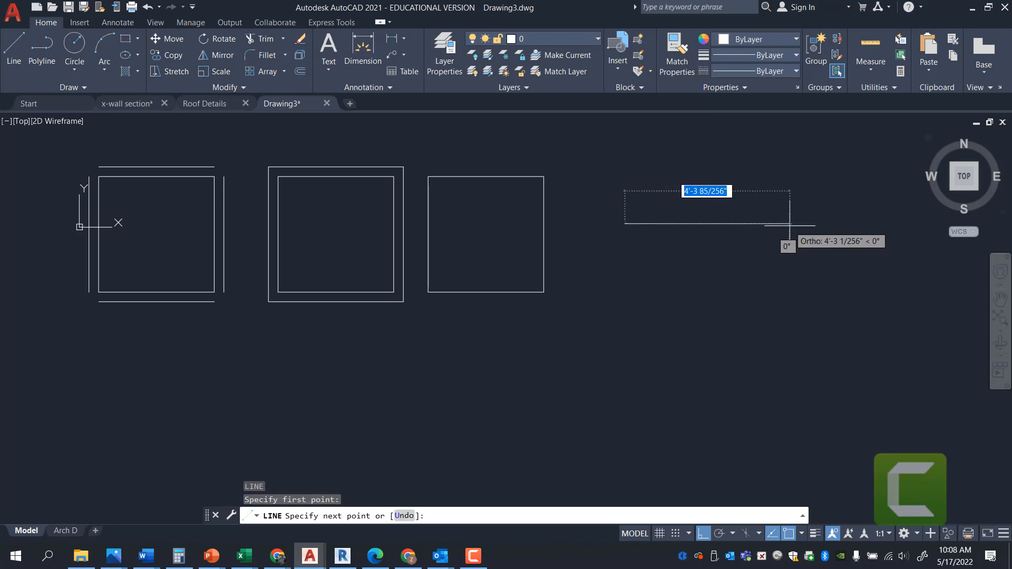
pyautogui.write('3')
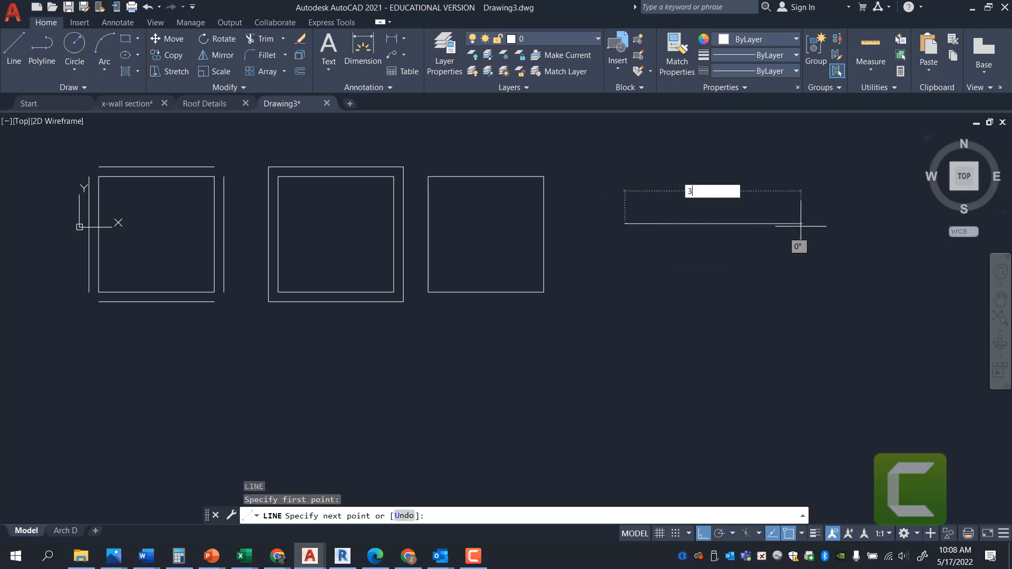
pyautogui.press('Escape')
pyautogui.press('Escape')
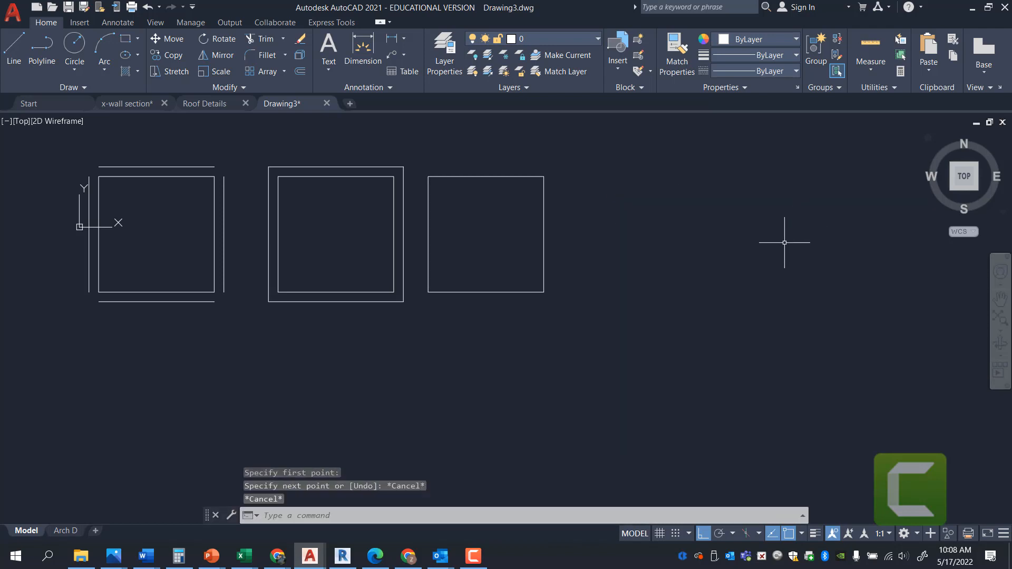
# Draw a 3' horizontal line in the empty space to the right of the three squares
pyautogui.write('l')
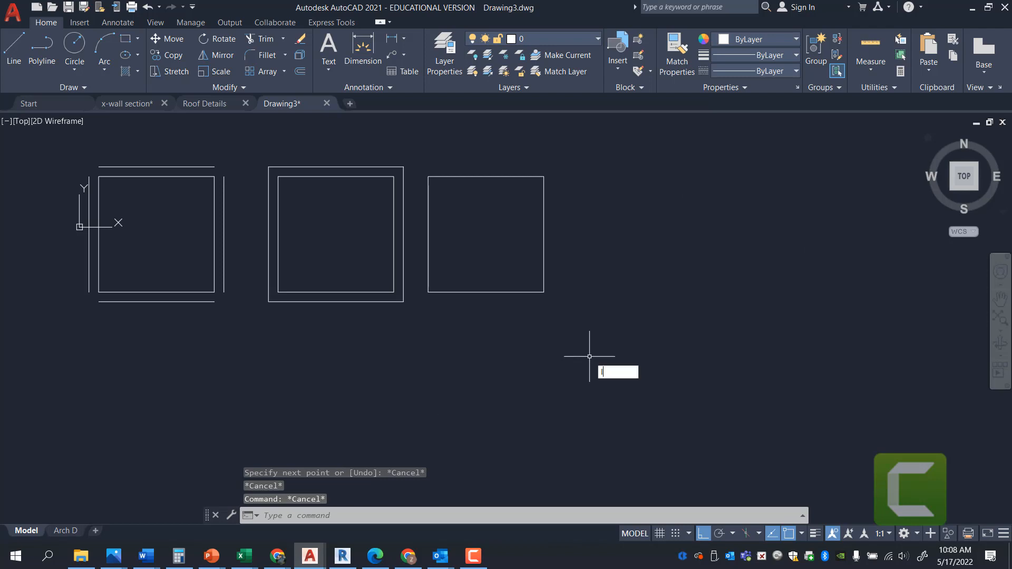
pyautogui.press('Return')
pyautogui.click(599, 213)
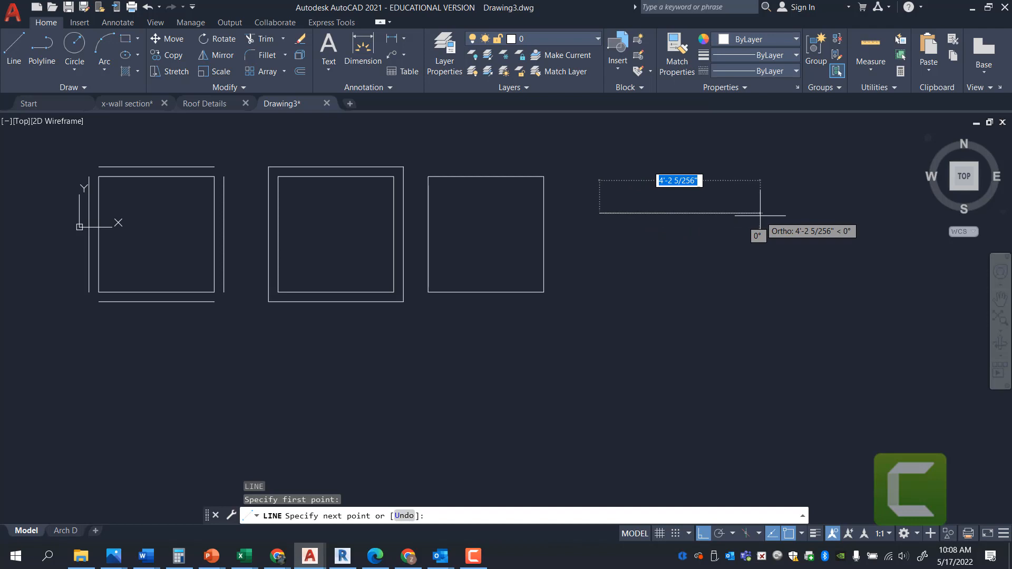
pyautogui.write('3')
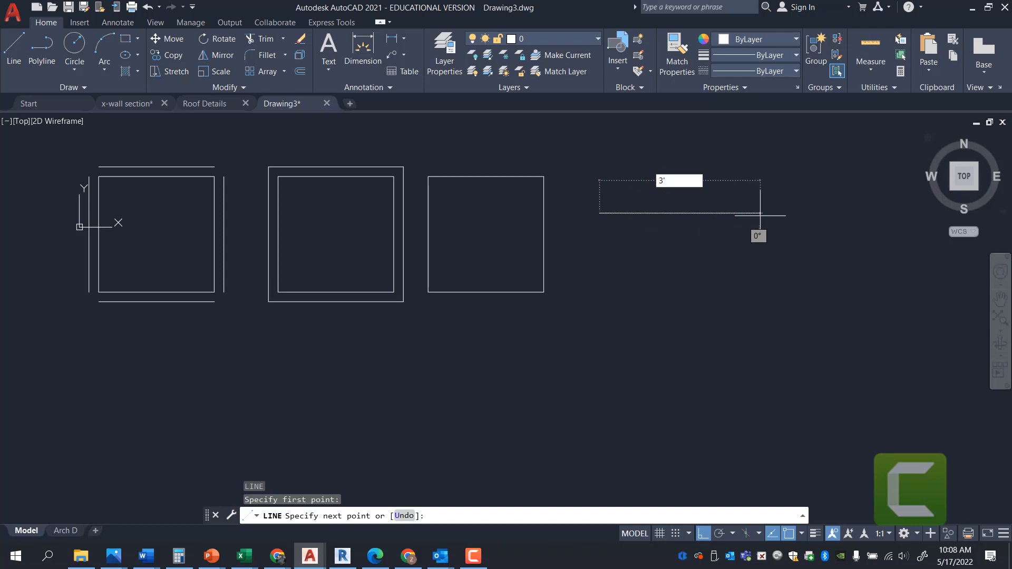
pyautogui.write("'")
pyautogui.press('Return')
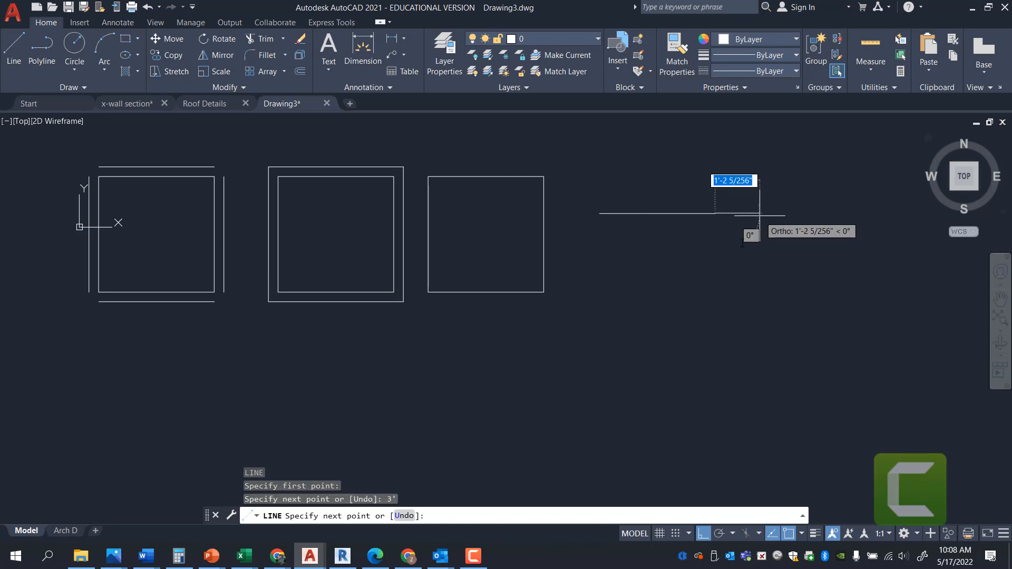
pyautogui.press('Return')
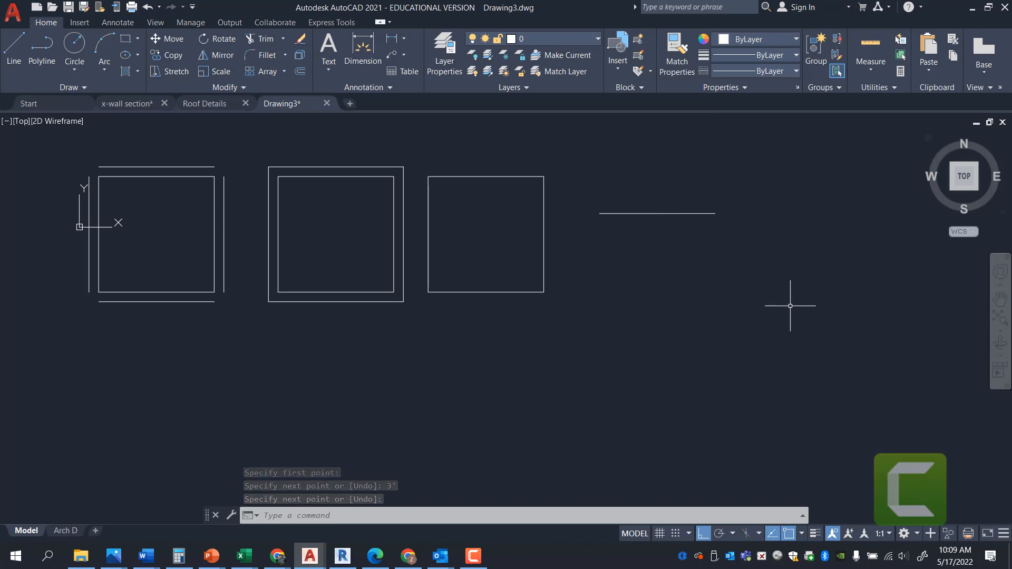
# Draw a 3' horizontal polyline just below the new line, starting beneath the line's left end
pyautogui.write('pl')
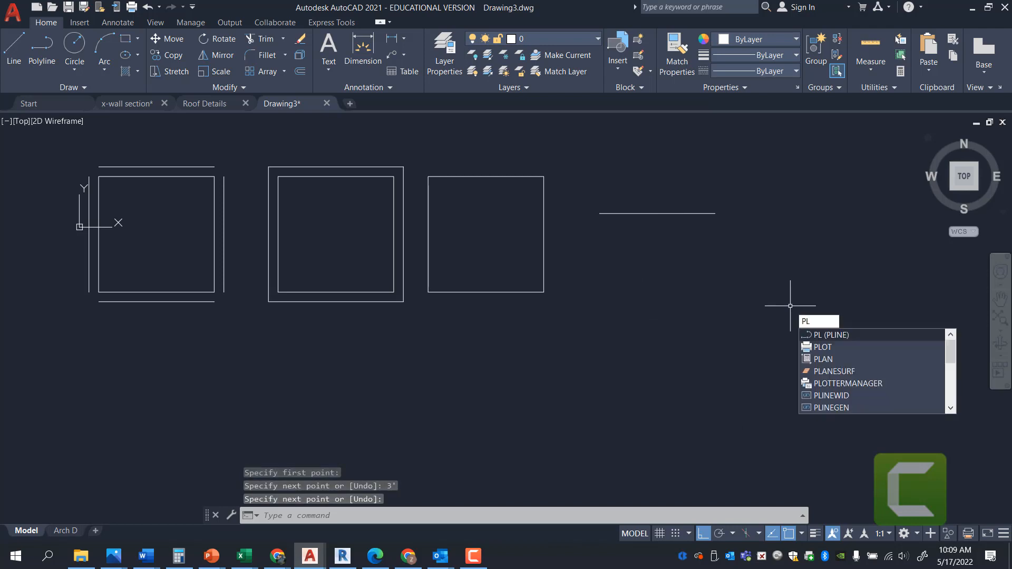
pyautogui.press('Return')
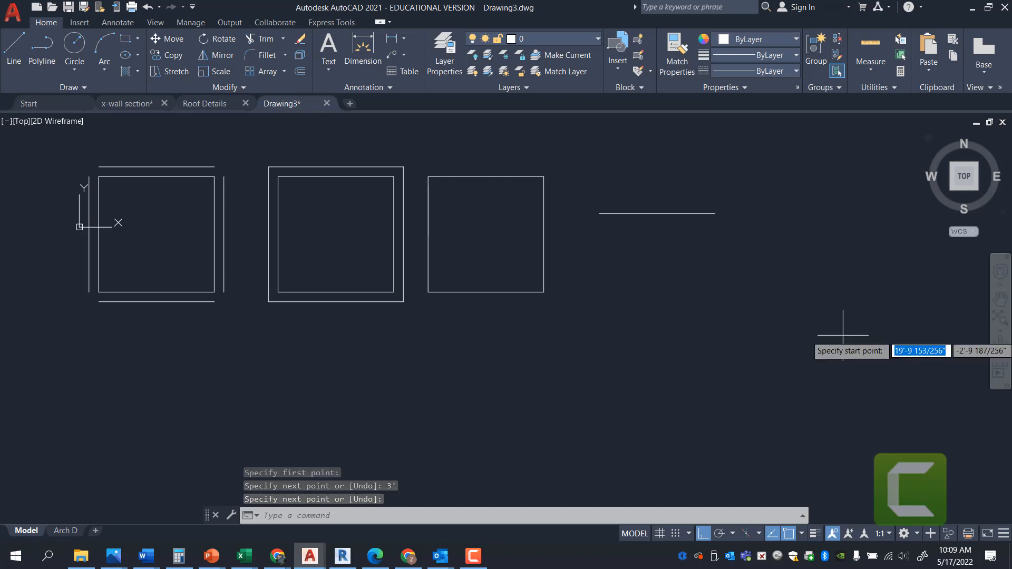
pyautogui.click(600, 244)
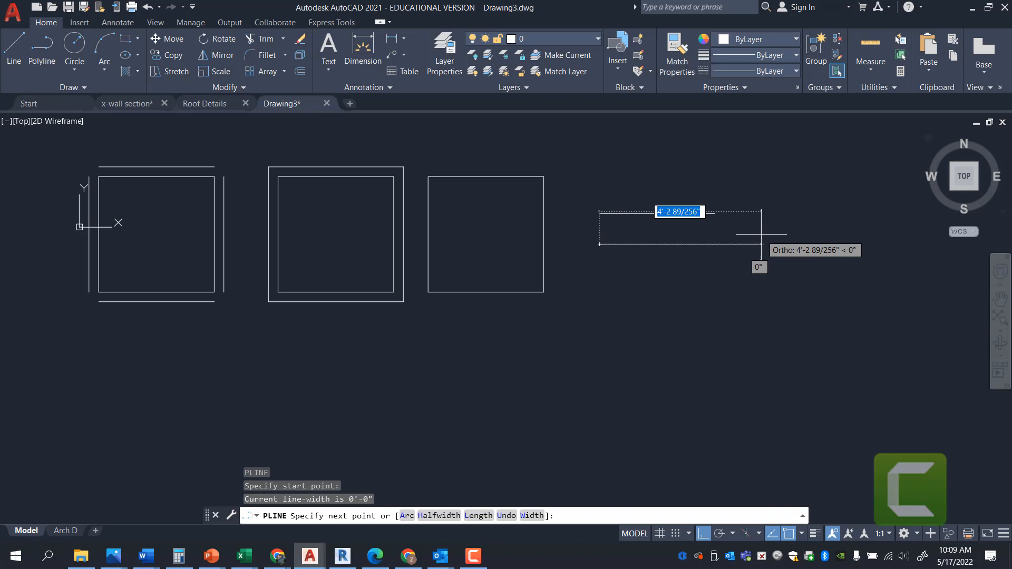
pyautogui.write('3')
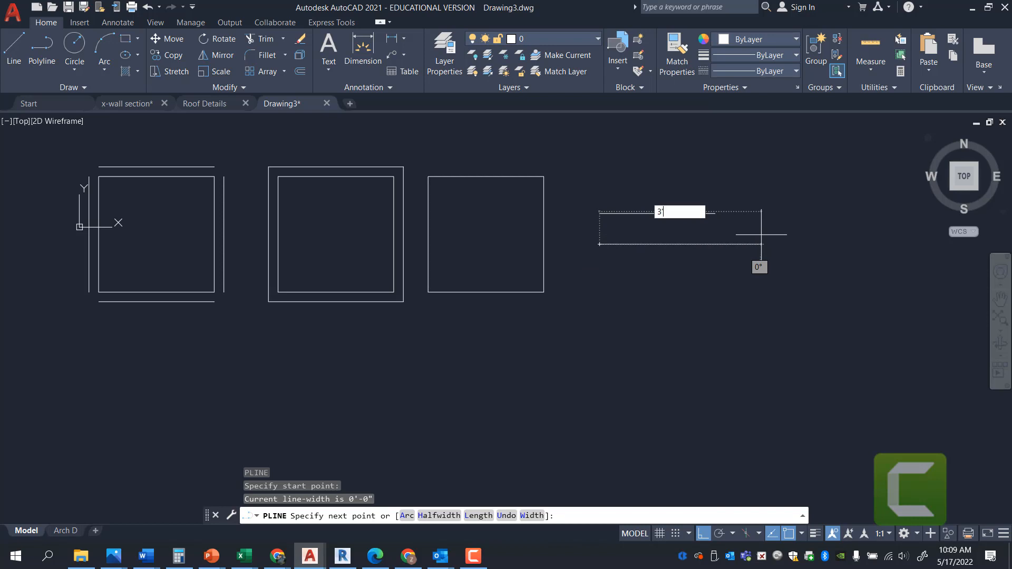
pyautogui.press('Return')
pyautogui.press('Return')
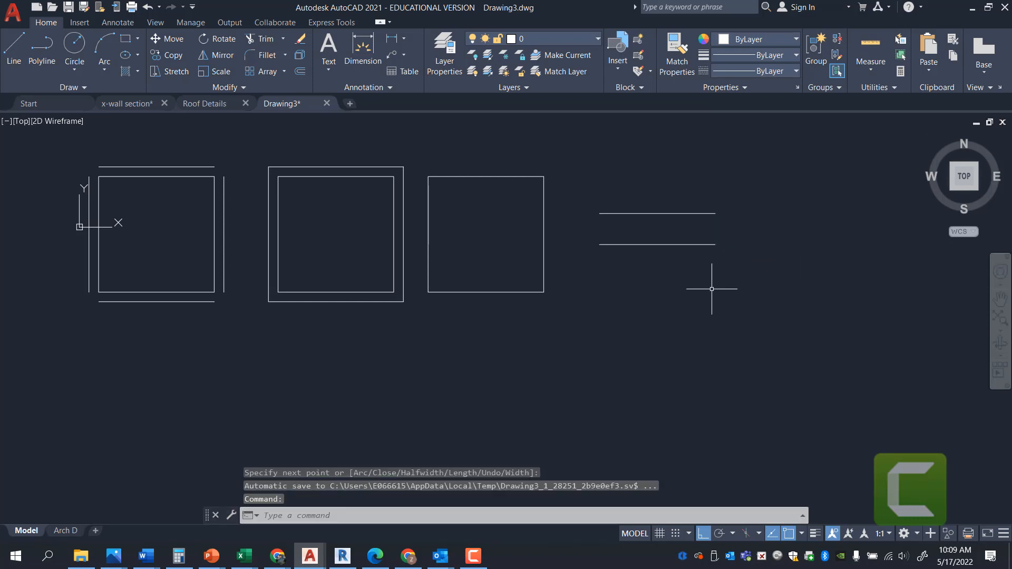
# Compare the grips of the new polyline, the line above it and the double square's outer outline, then clear the selection
pyautogui.click(610, 245)
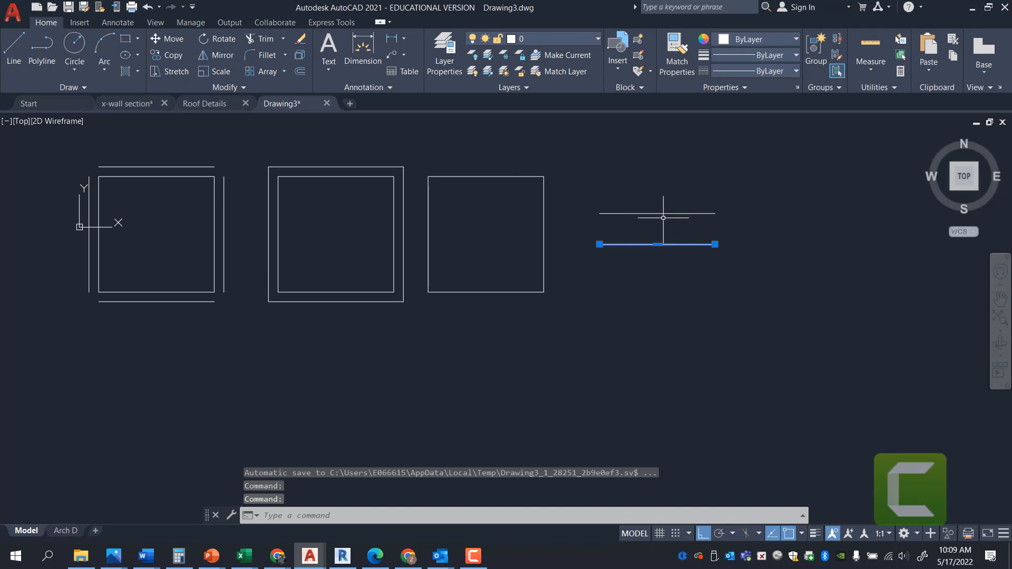
pyautogui.click(637, 213)
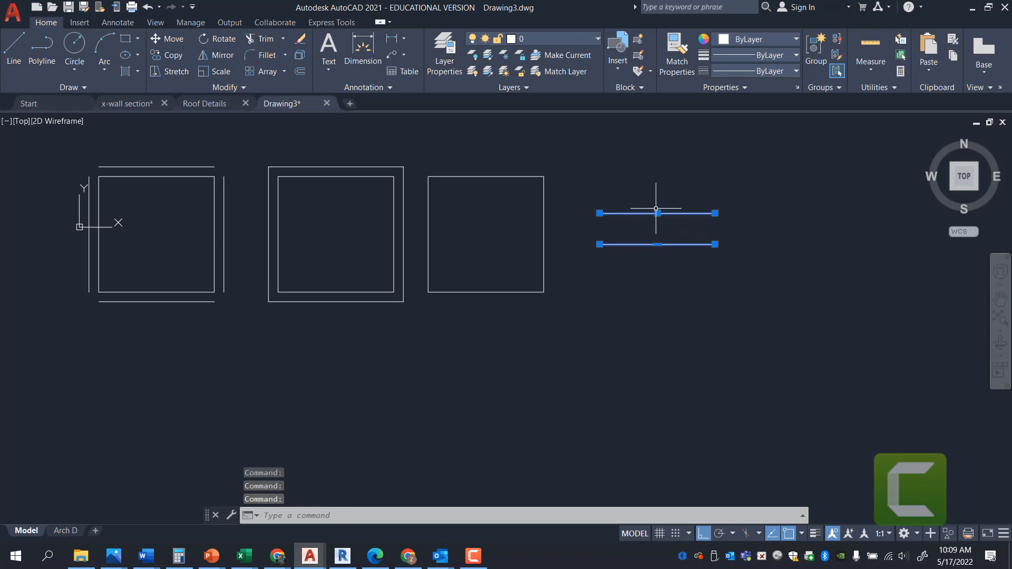
pyautogui.moveTo(657, 244)
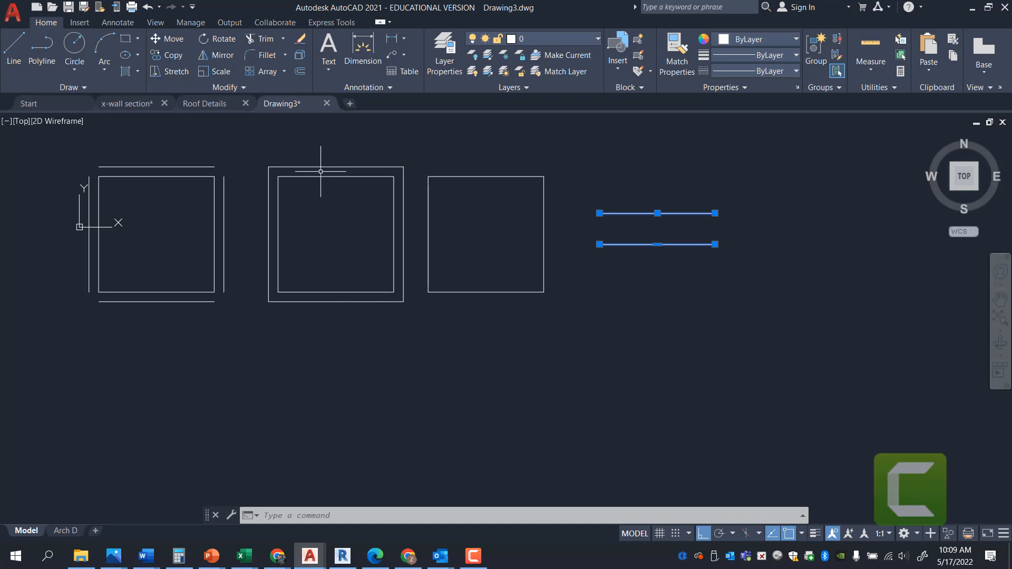
pyautogui.click(344, 164)
pyautogui.click(332, 169)
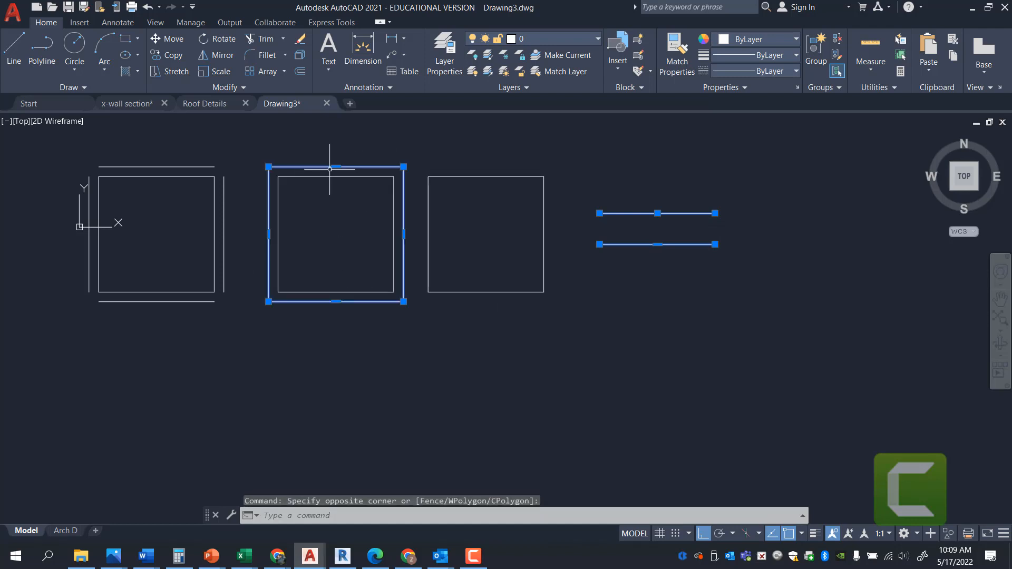
pyautogui.press('Escape')
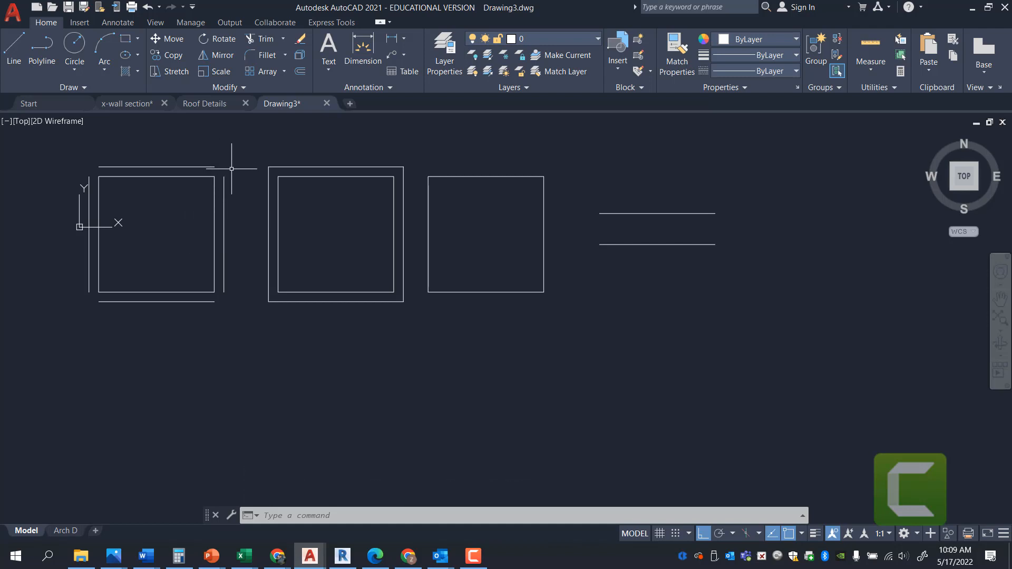
pyautogui.press('Escape')
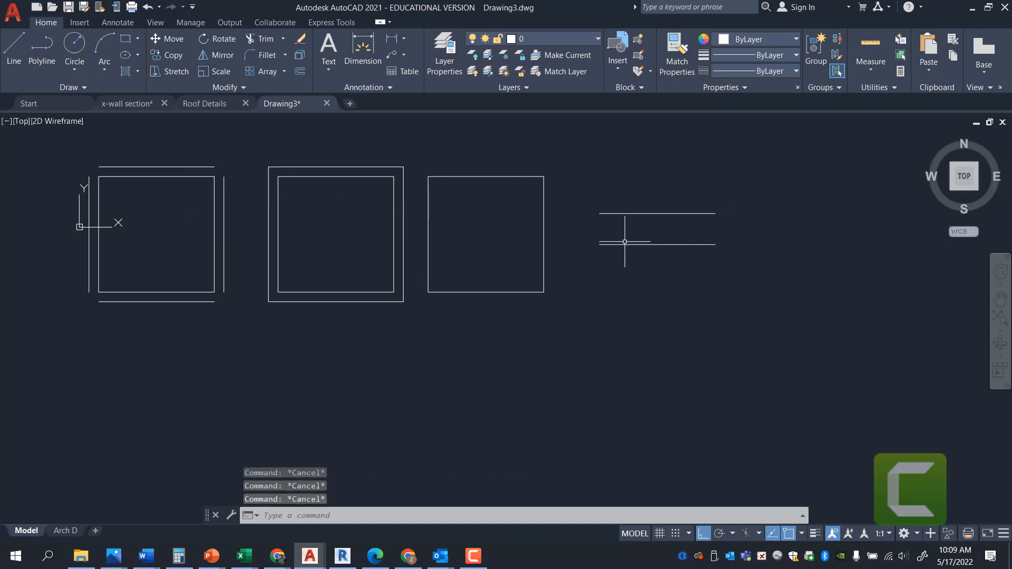
# Move the upper 3' line by its midpoint grip to the empty space right of the polyline
pyautogui.scroll(-2, 401, 240)
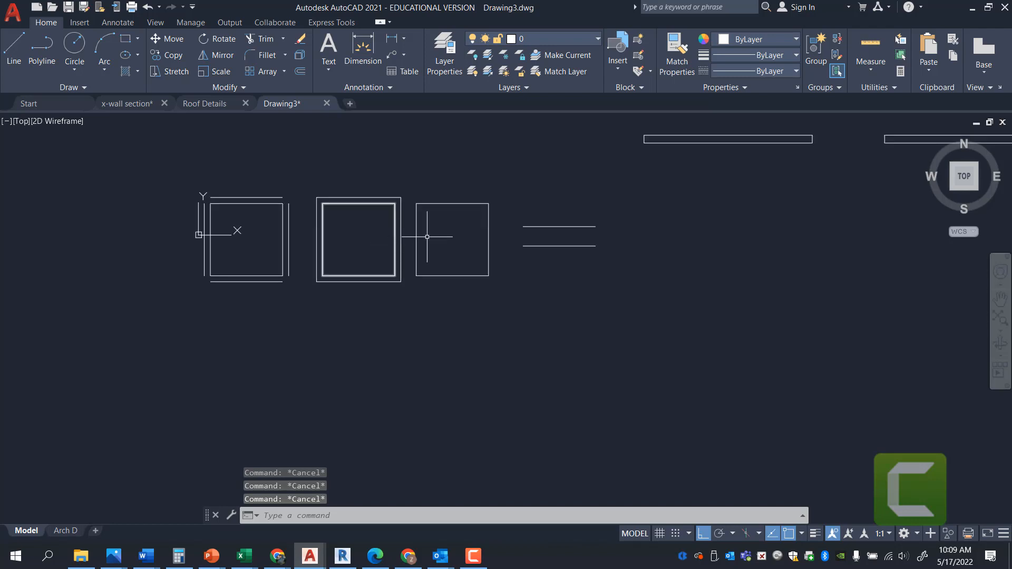
pyautogui.scroll(2, 741, 237)
pyautogui.click(501, 219)
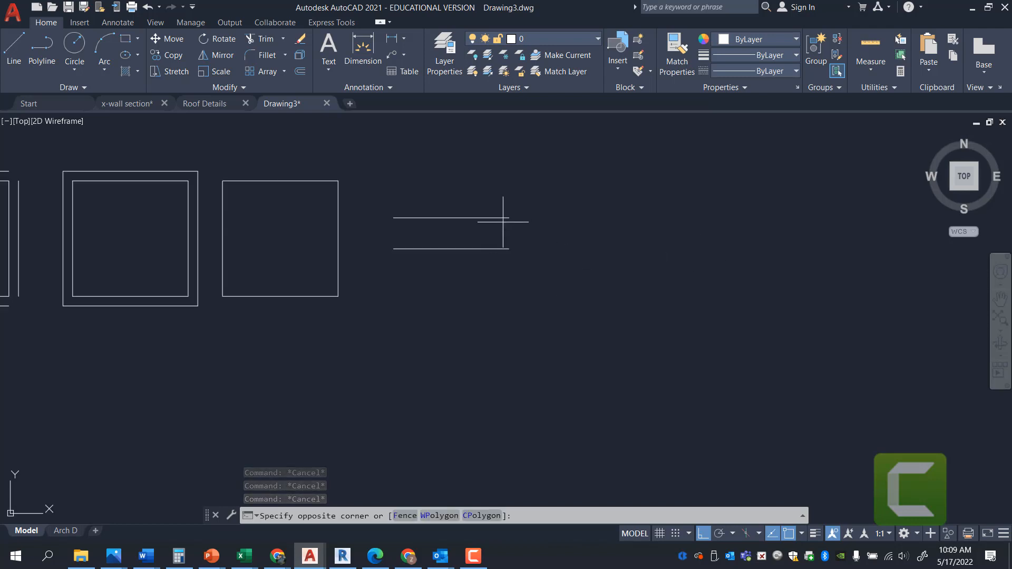
pyautogui.click(455, 218)
pyautogui.moveTo(466, 217); pyautogui.dragTo(699, 237)
pyautogui.press('Escape')
pyautogui.press('Escape')
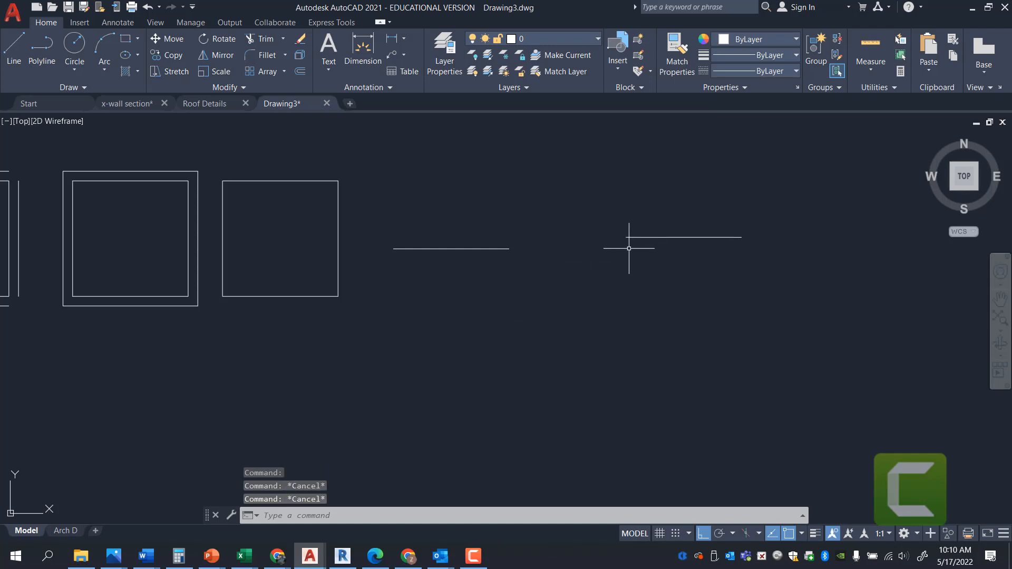
# Draw a circle centred on the moved line's midpoint, with a 1'-6" radius reaching the line's right endpoint
pyautogui.write('c')
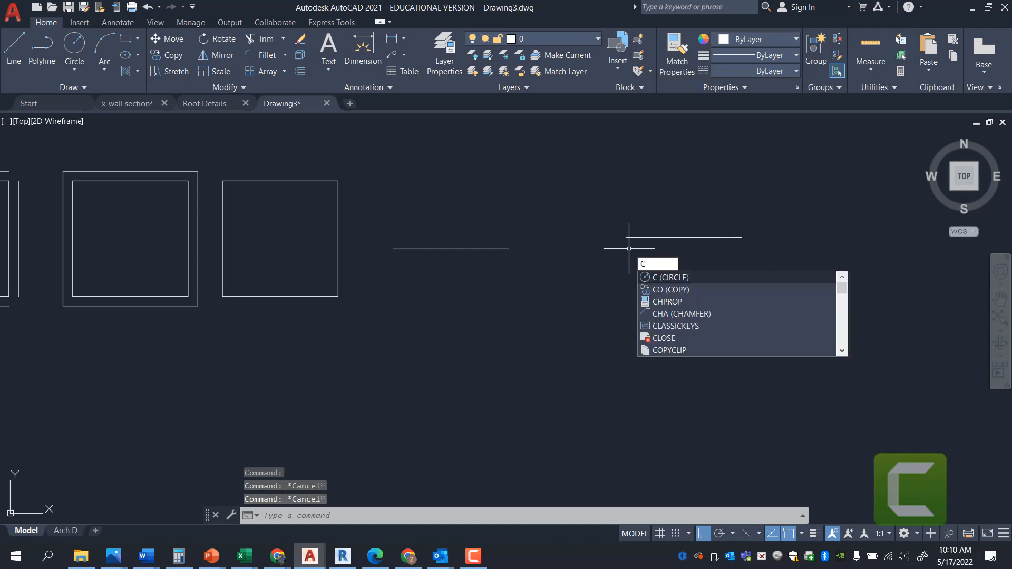
pyautogui.press('Return')
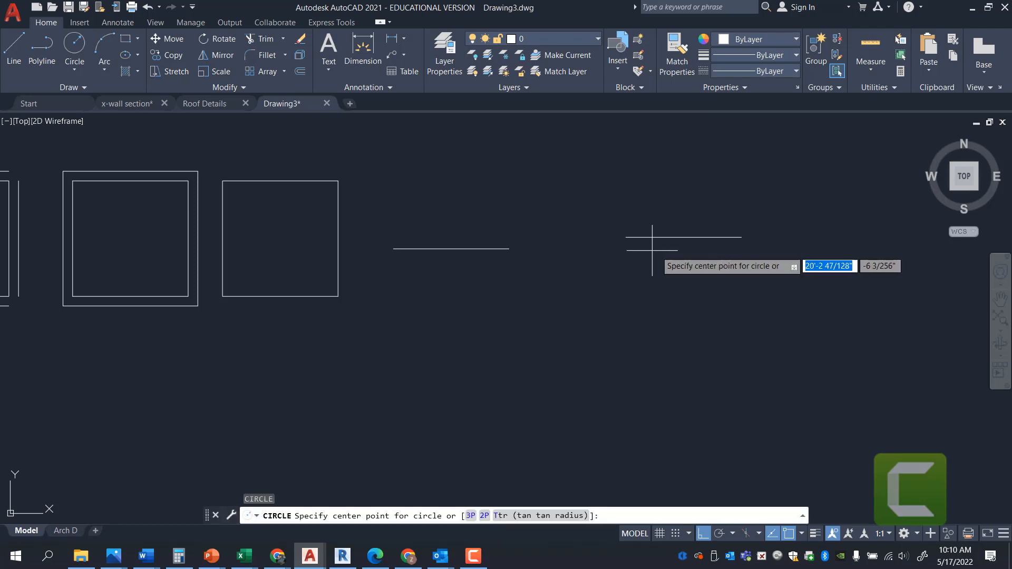
pyautogui.click(684, 236)
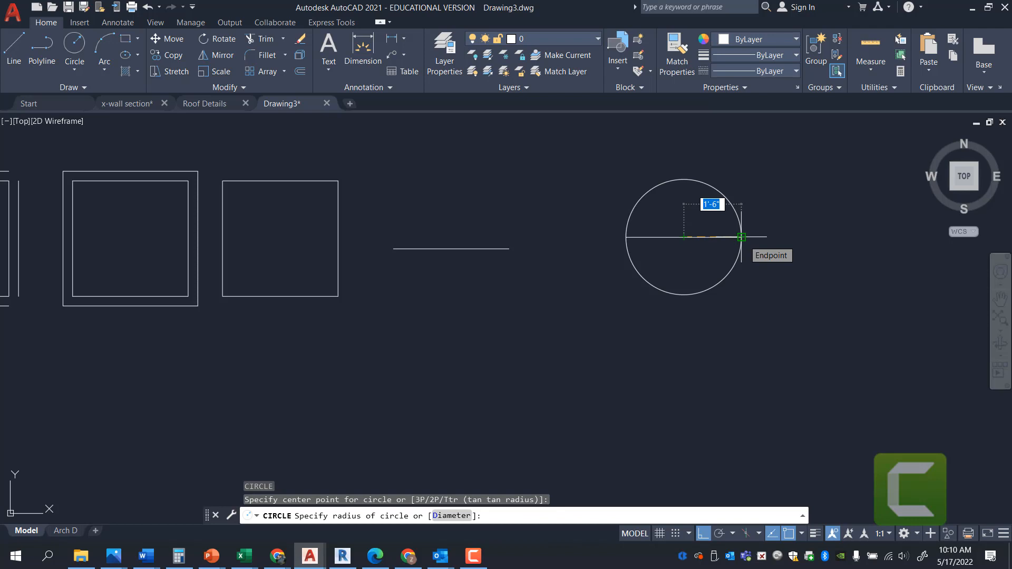
pyautogui.click(741, 237)
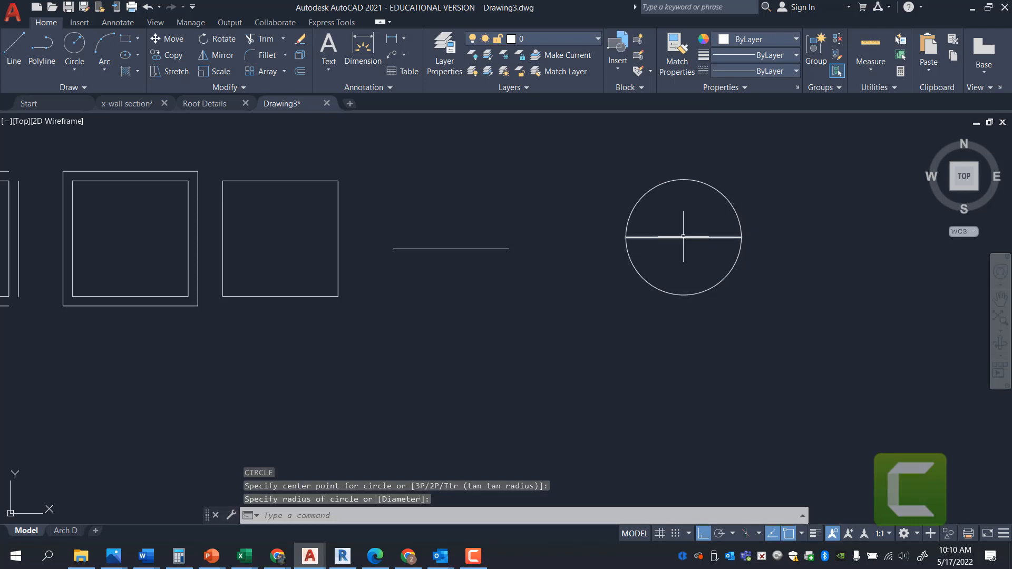
pyautogui.click(735, 217)
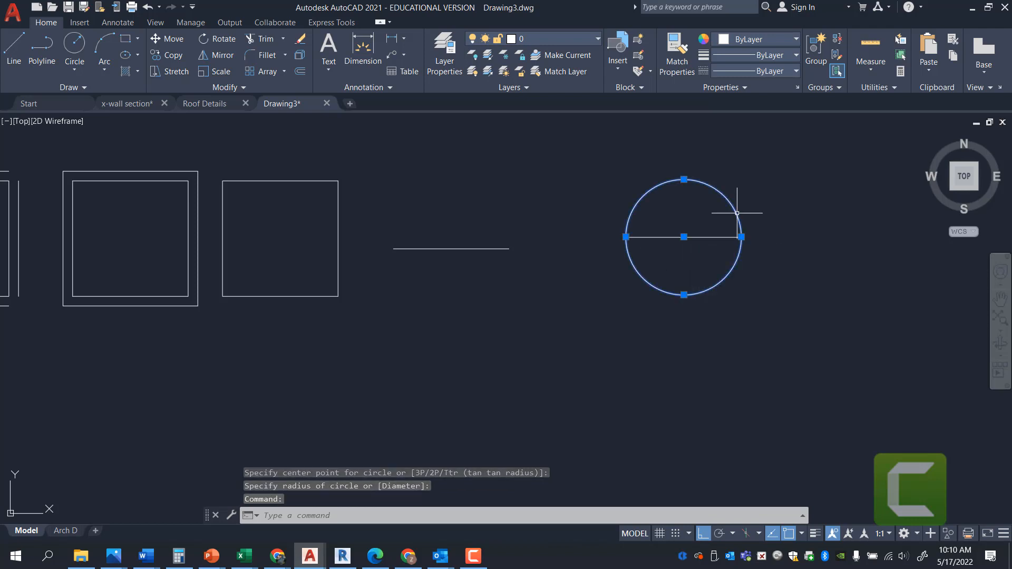
pyautogui.press('Escape')
pyautogui.press('Escape')
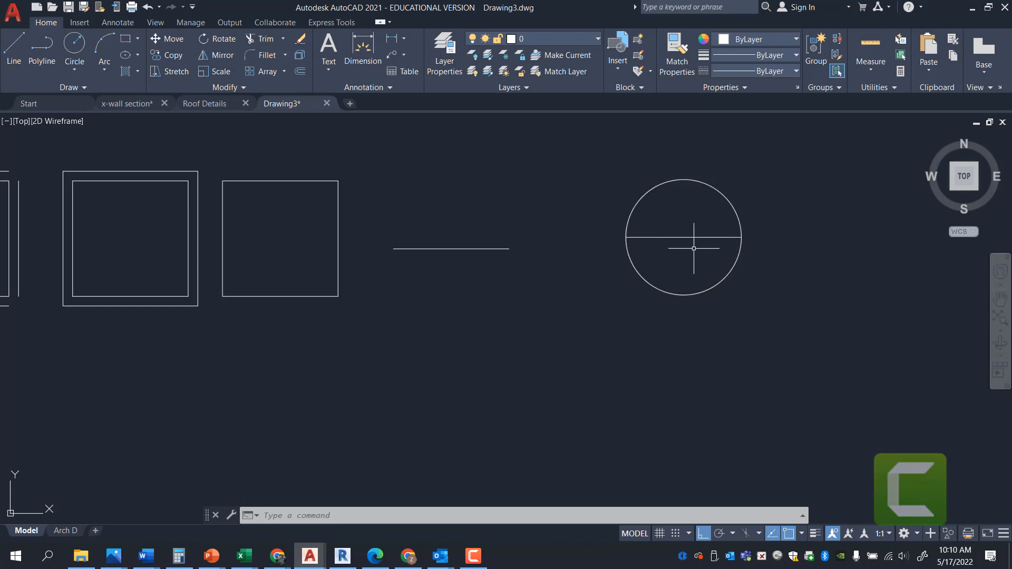
# Draw a second circle below the polyline using the Diameter option with a diameter of 3'
pyautogui.write('c')
pyautogui.press('Return')
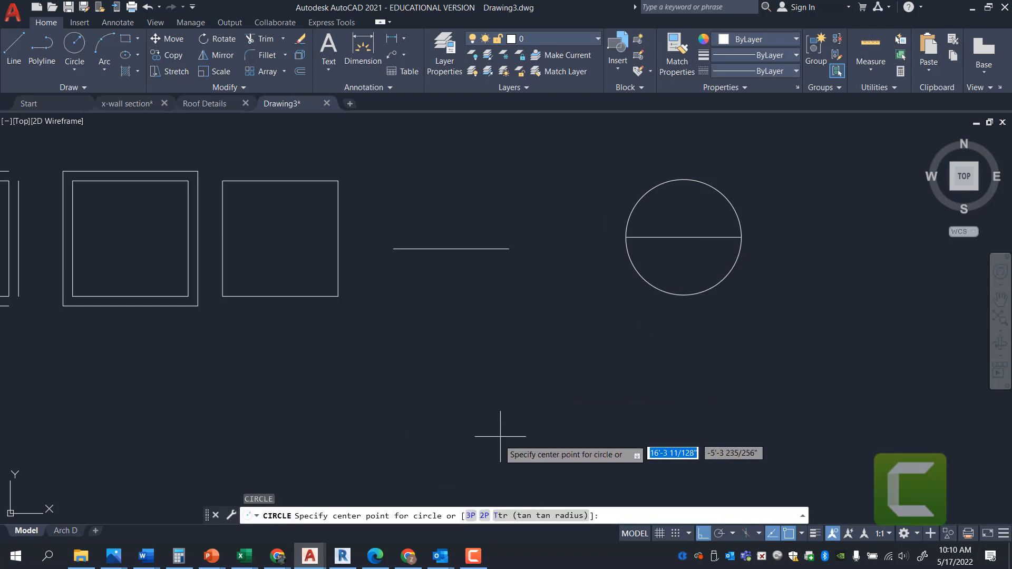
pyautogui.click(485, 401)
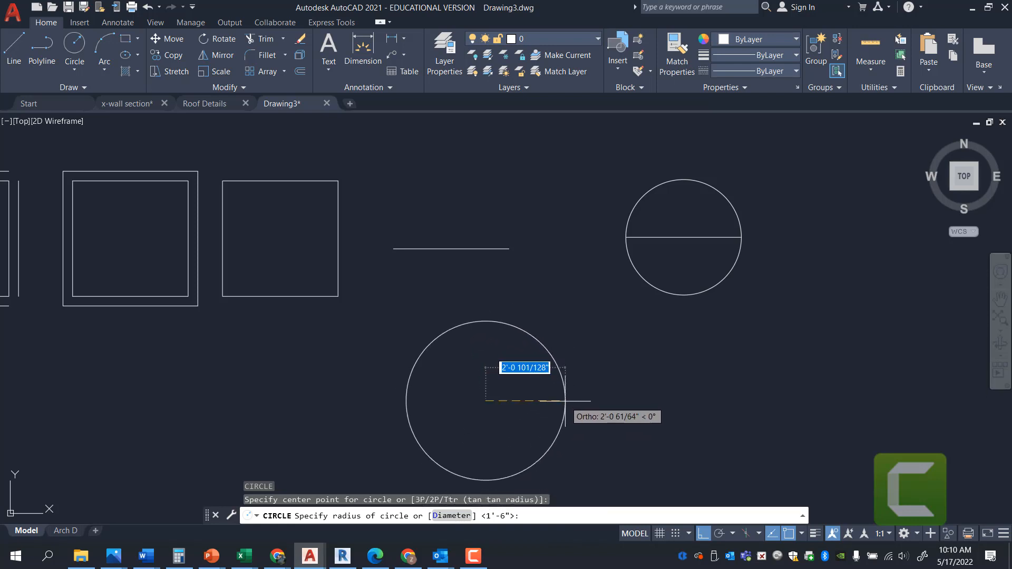
pyautogui.click(450, 516)
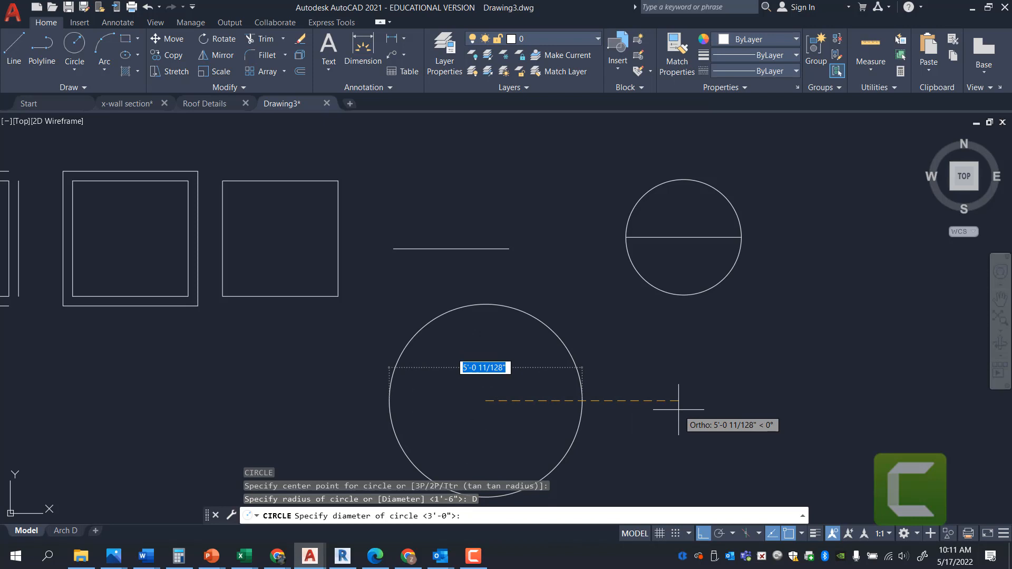
pyautogui.write('3')
pyautogui.press('Return')
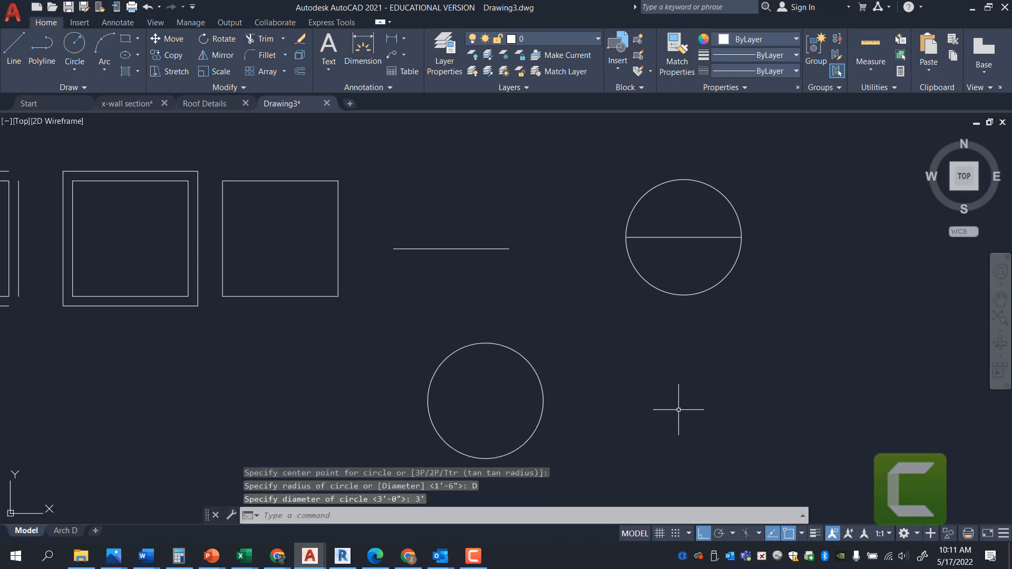
# Select both circles to compare their sizes
pyautogui.click(587, 333)
pyautogui.click(529, 364)
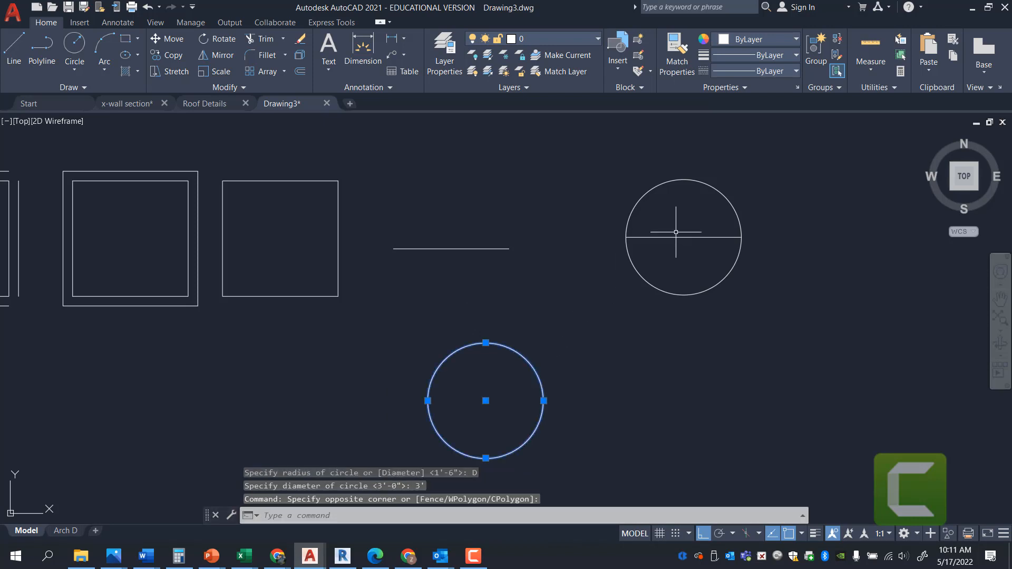
pyautogui.click(694, 182)
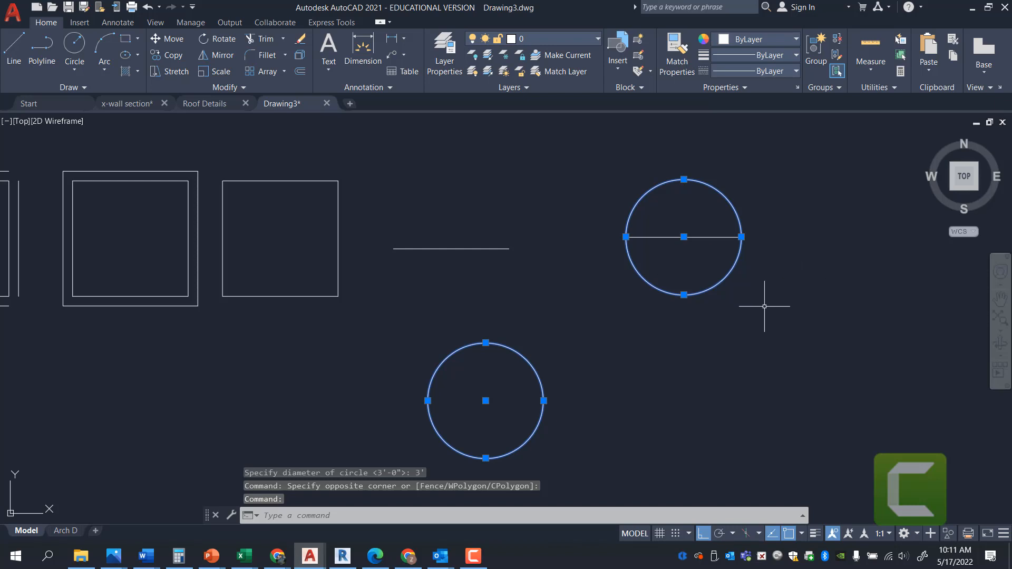
# Clear the selection of both circles
pyautogui.write('`')
pyautogui.press('Escape')
pyautogui.press('Escape')
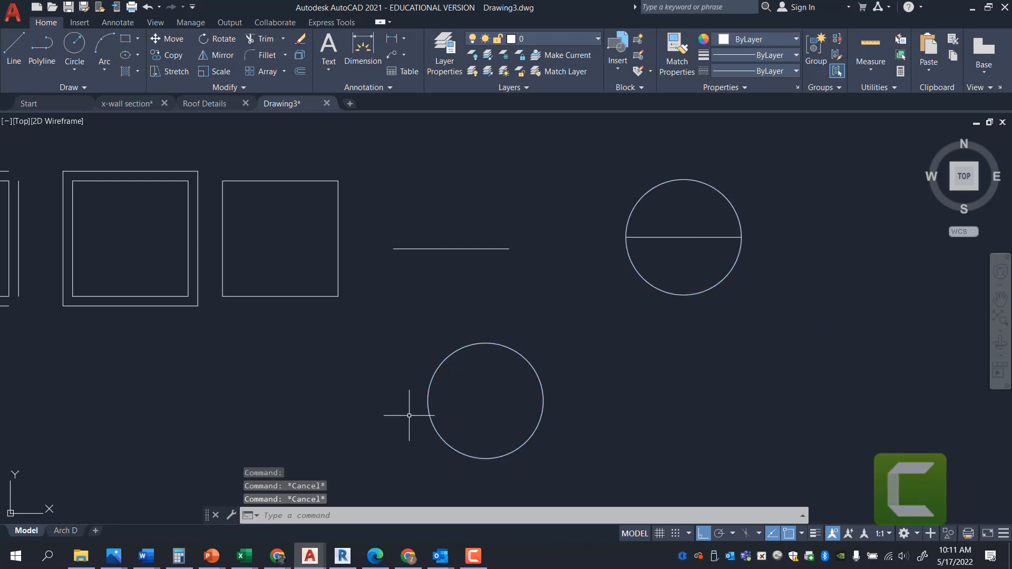
pyautogui.write('c')
pyautogui.press('Return')
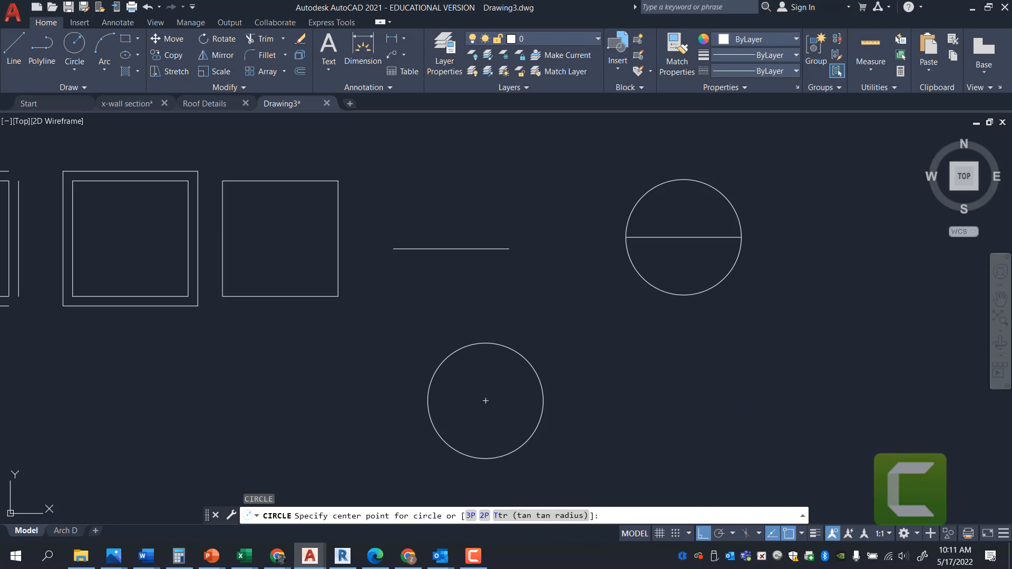
pyautogui.click(682, 385)
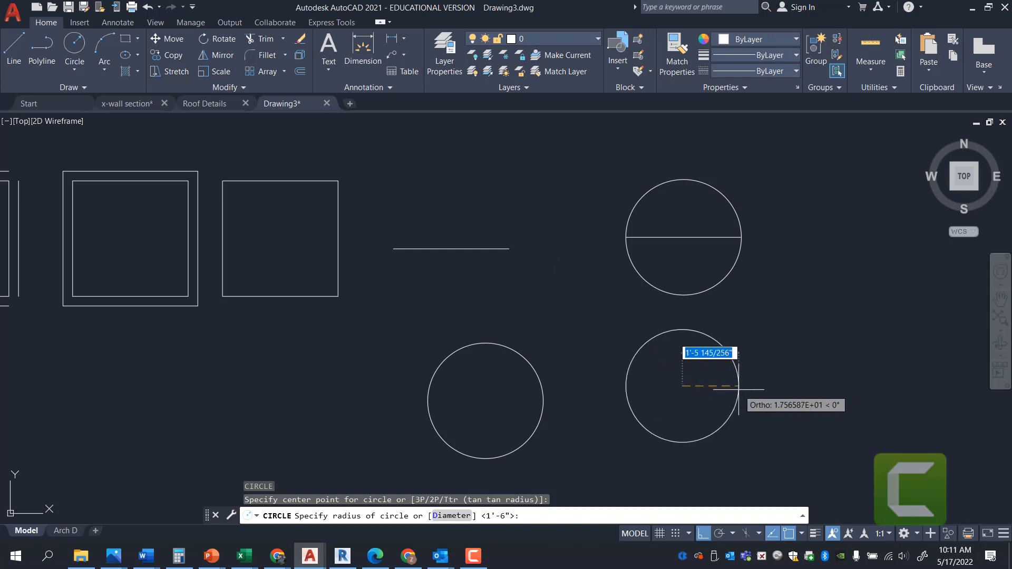
pyautogui.press('Escape')
pyautogui.press('Escape')
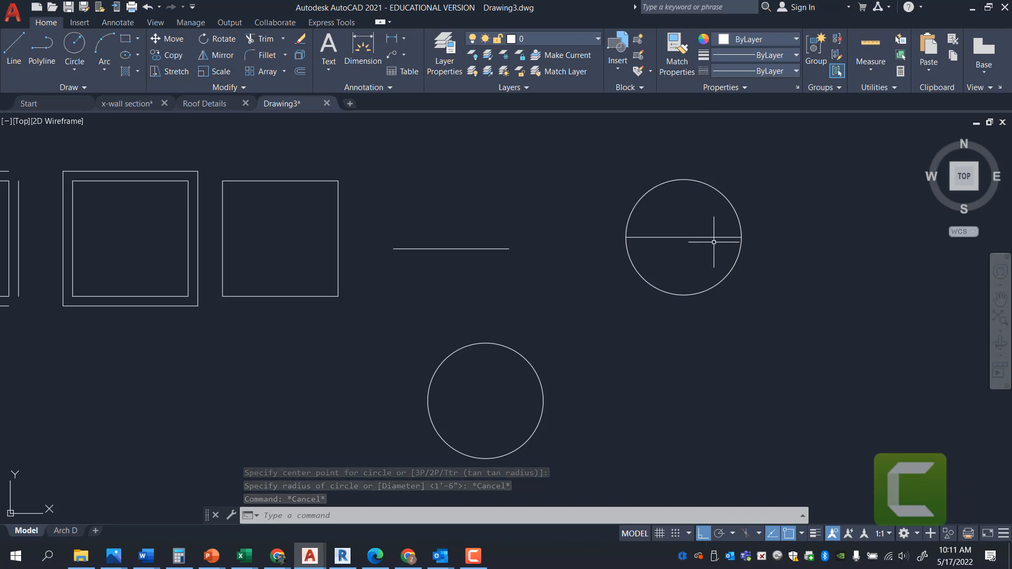
# Try to draw an 8-sided polygon inscribed in the upper circle, with its centre near the line's midpoint and its radius reaching the line's right endpoint
pyautogui.write('p')
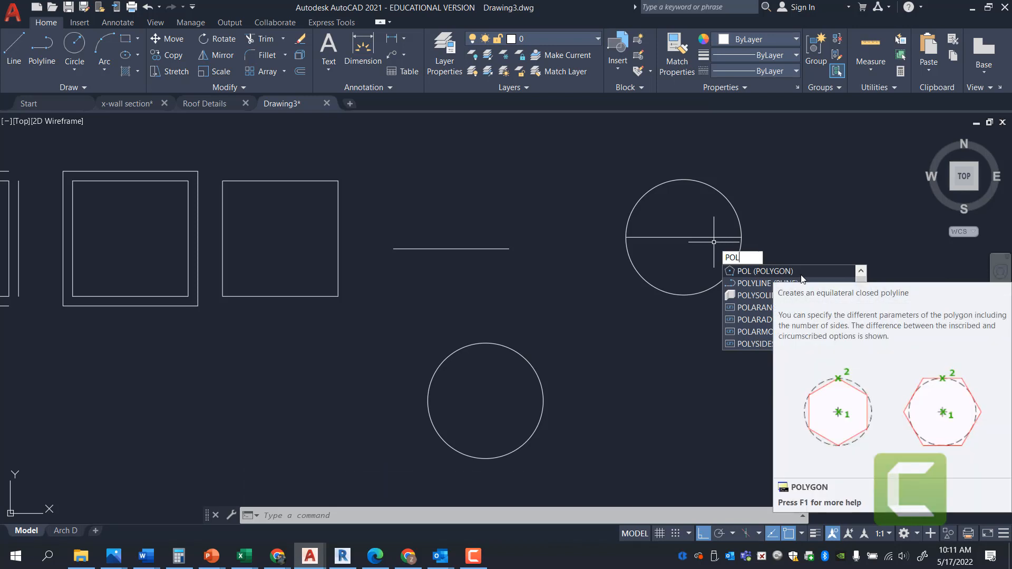
pyautogui.click(800, 275)
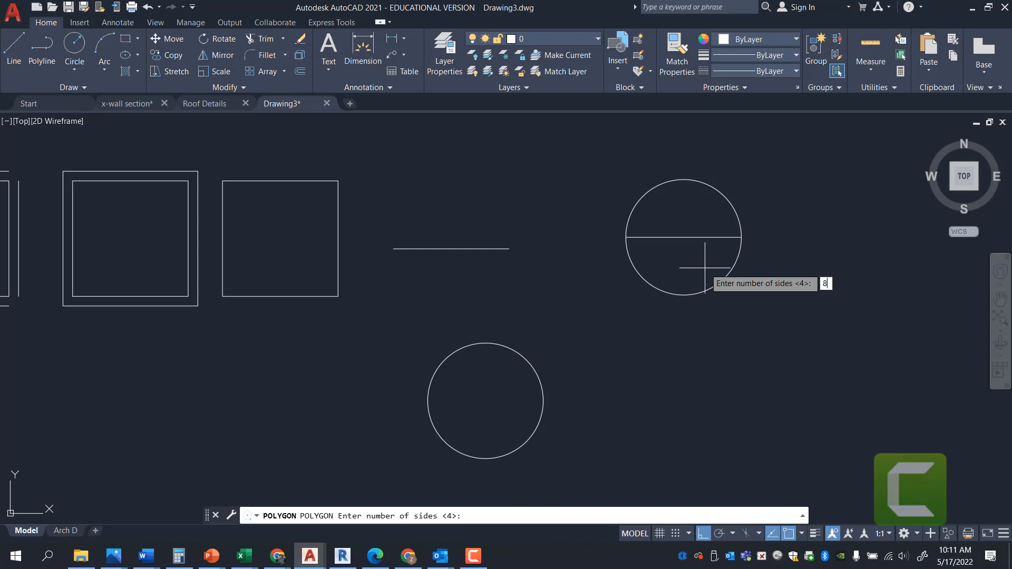
pyautogui.press('Return')
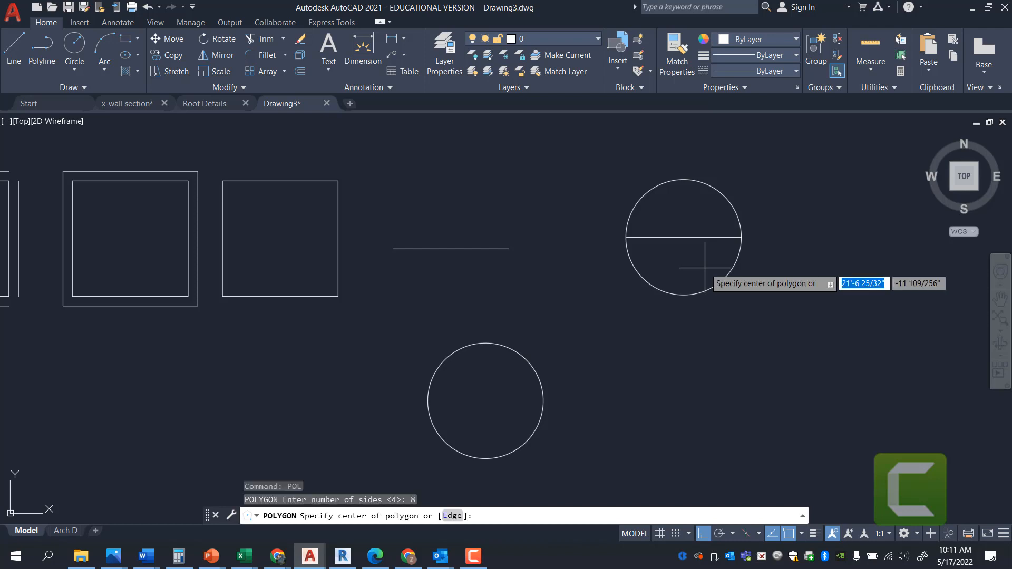
pyautogui.click(682, 239)
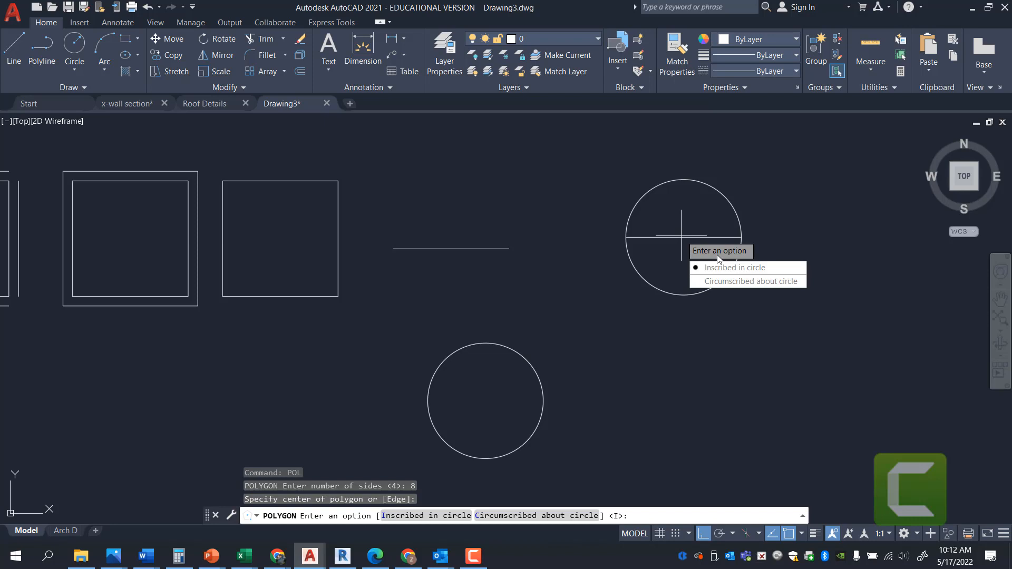
pyautogui.click(727, 267)
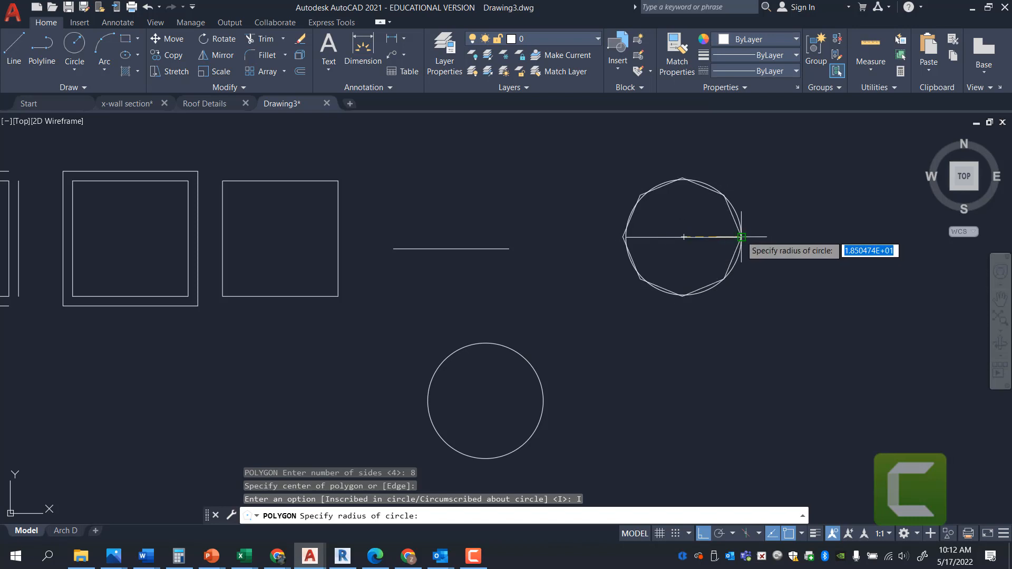
pyautogui.scroll(5, 741, 237)
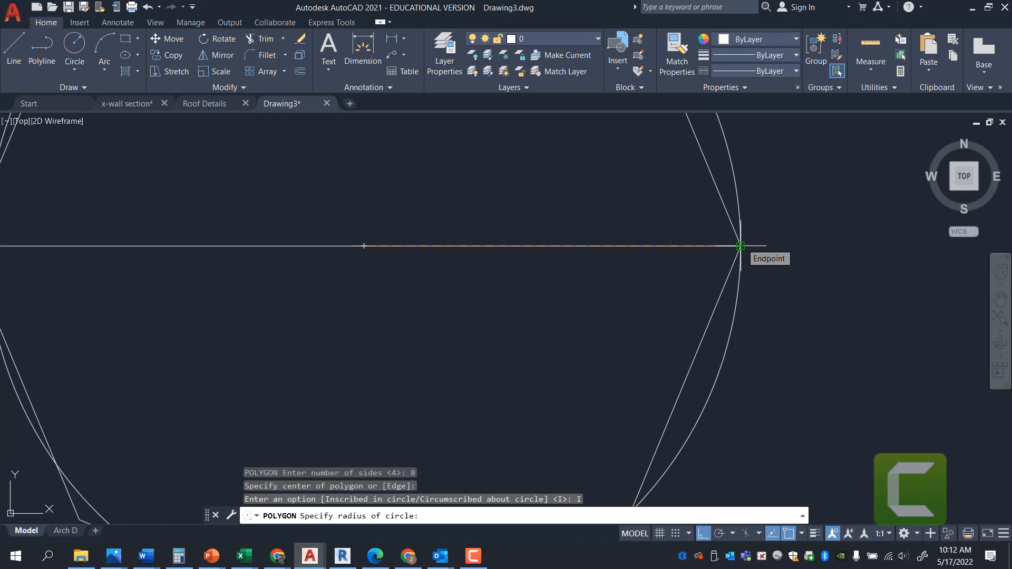
pyautogui.click(740, 246)
pyautogui.scroll(-4, 743, 240)
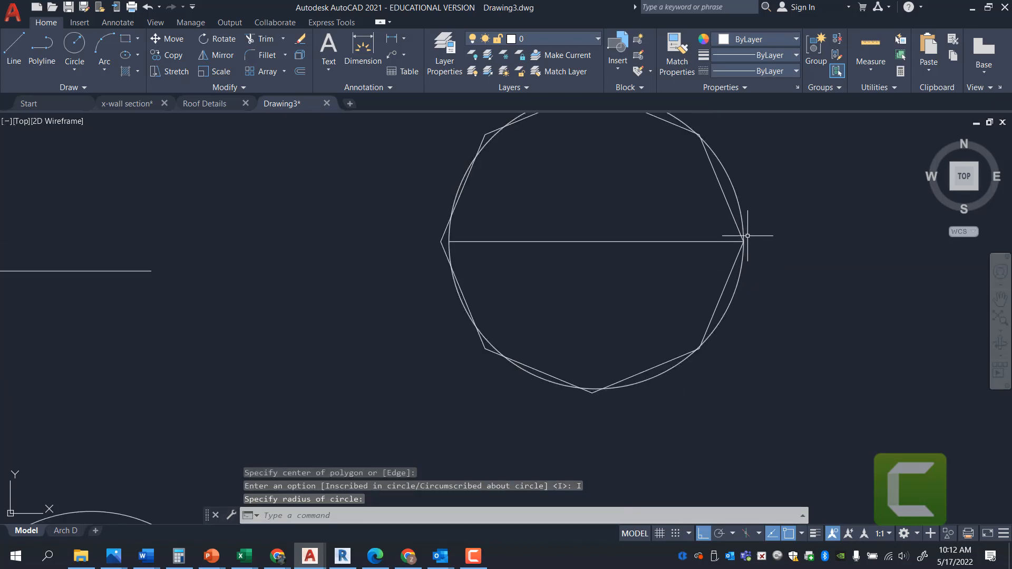
pyautogui.scroll(-2, 712, 222)
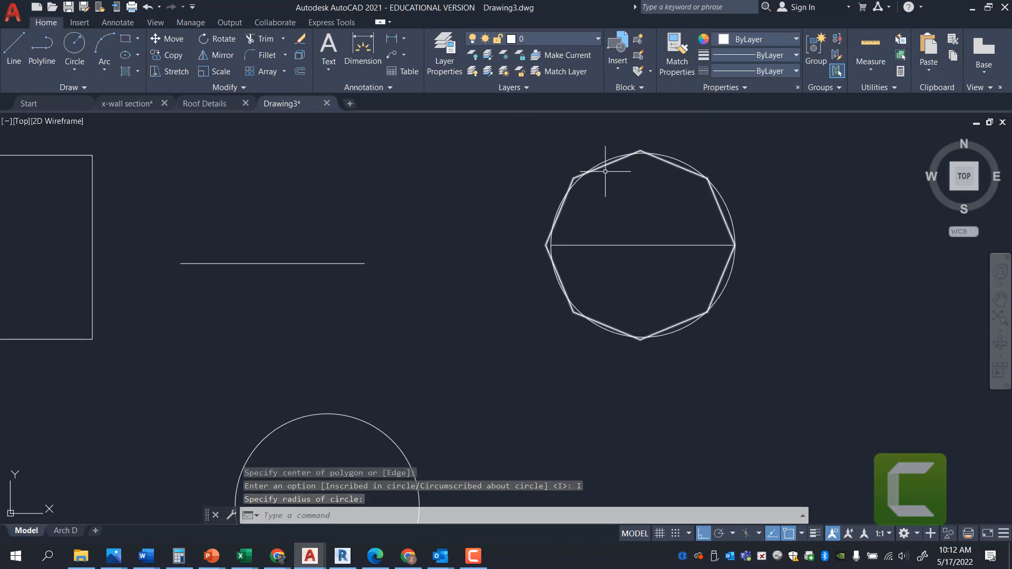
# Delete the off-centre octagon from the upper circle
pyautogui.scroll(6, 711, 166)
pyautogui.scroll(-2, 713, 181)
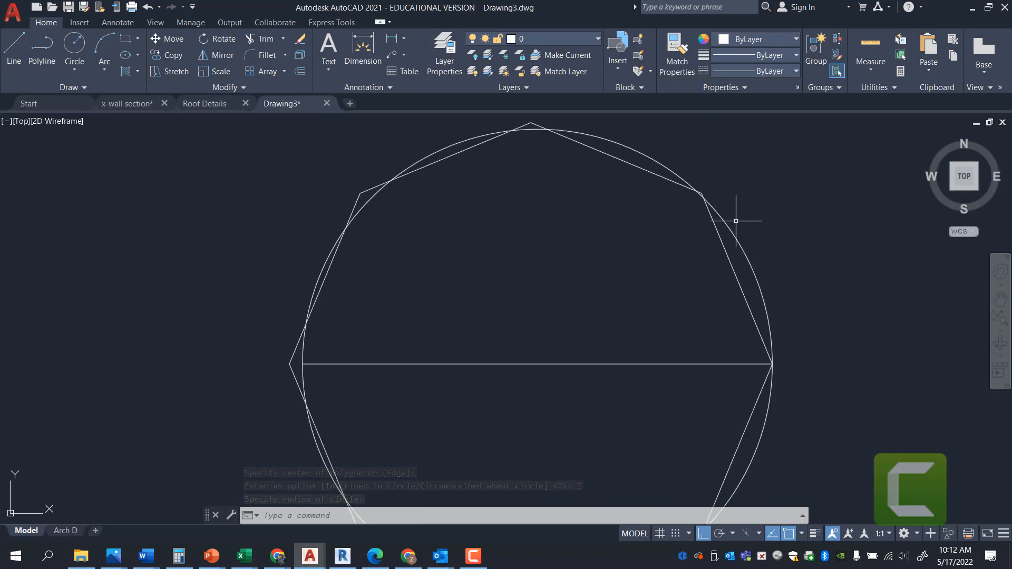
pyautogui.click(752, 294)
pyautogui.click(711, 276)
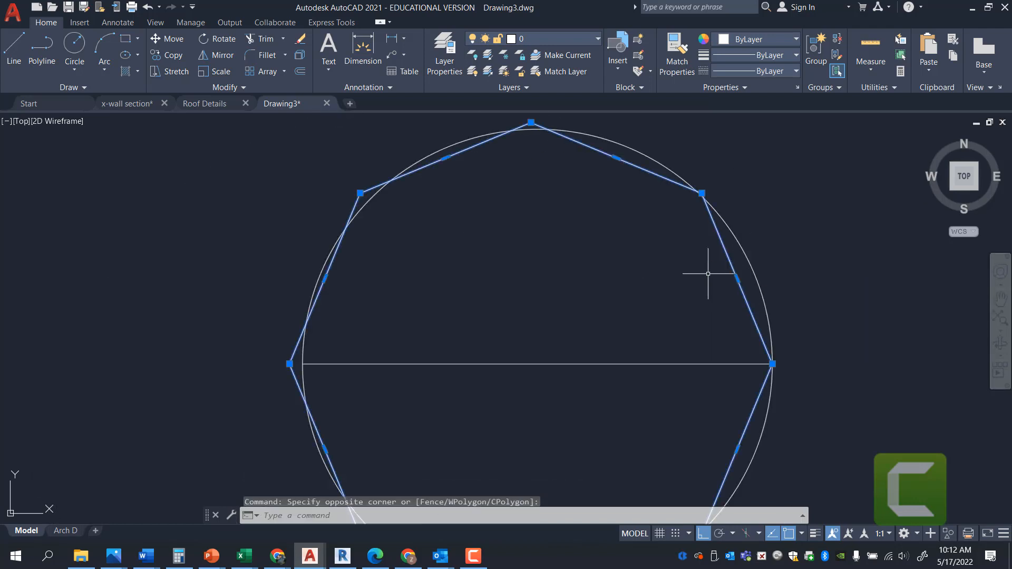
pyautogui.press('Delete')
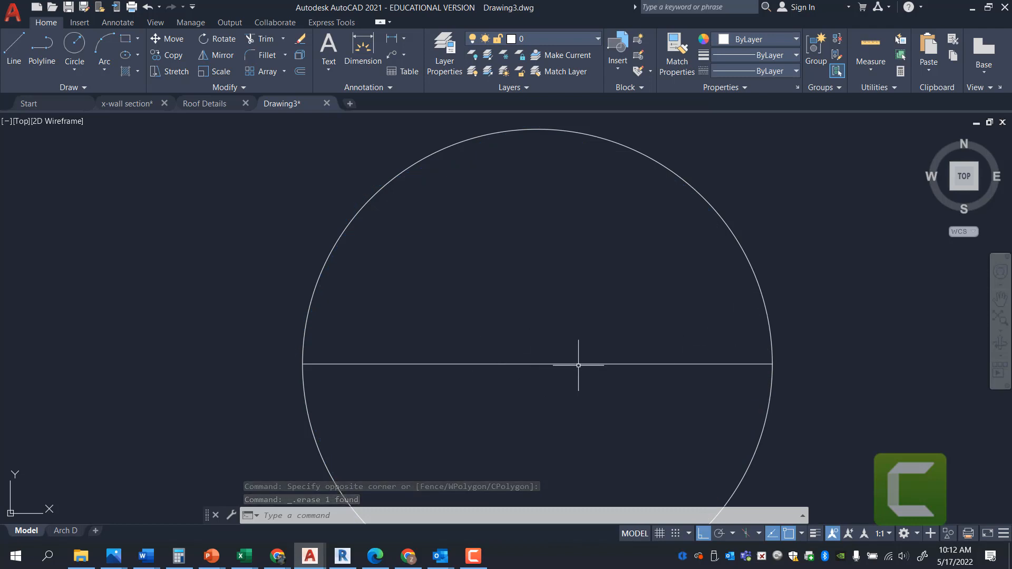
# Draw an 8-sided polygon inscribed in the upper circle, centred exactly on the line's midpoint with its radius reaching the line's right endpoint
pyautogui.write('pol')
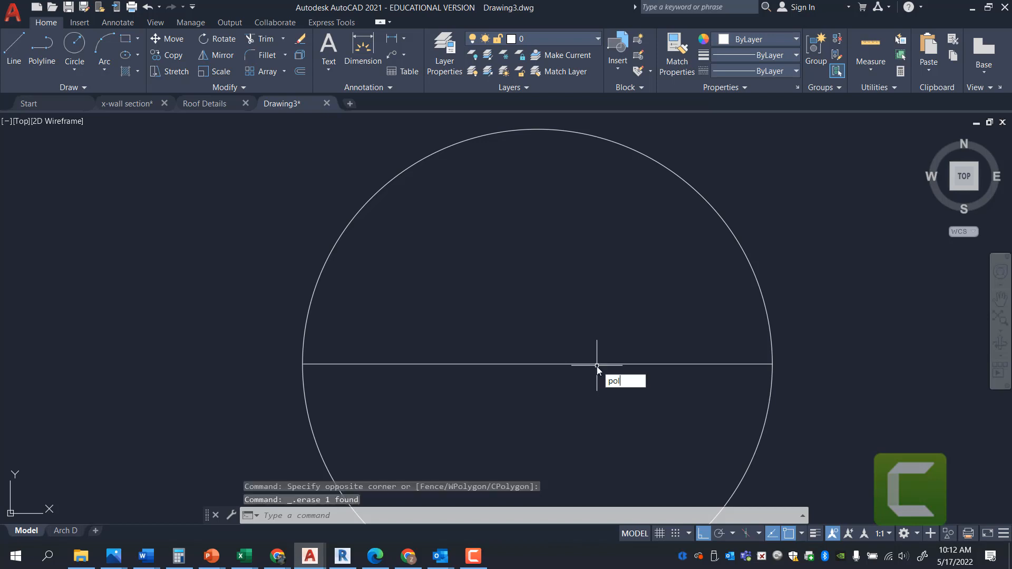
pyautogui.press('Return')
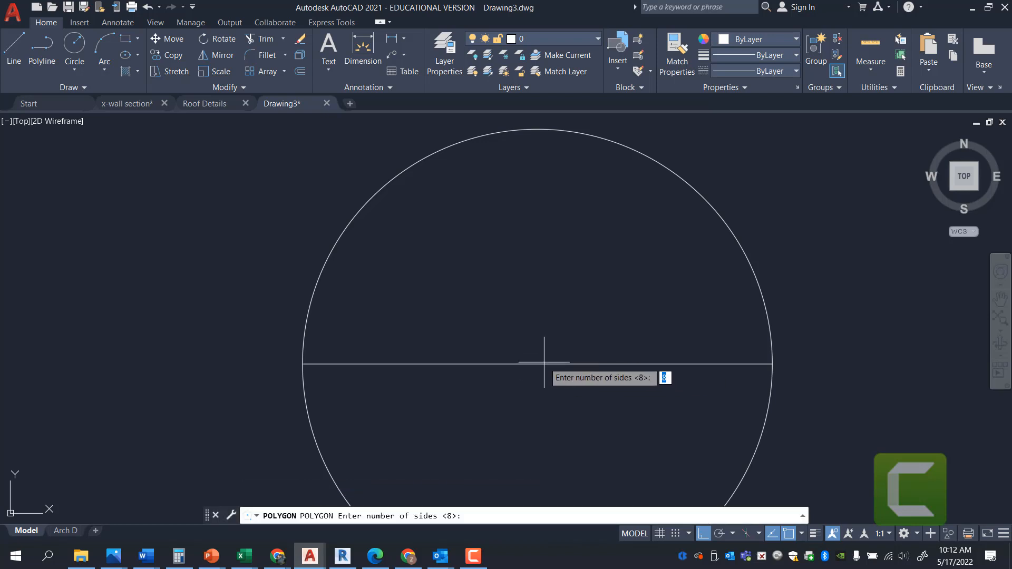
pyautogui.press('Return')
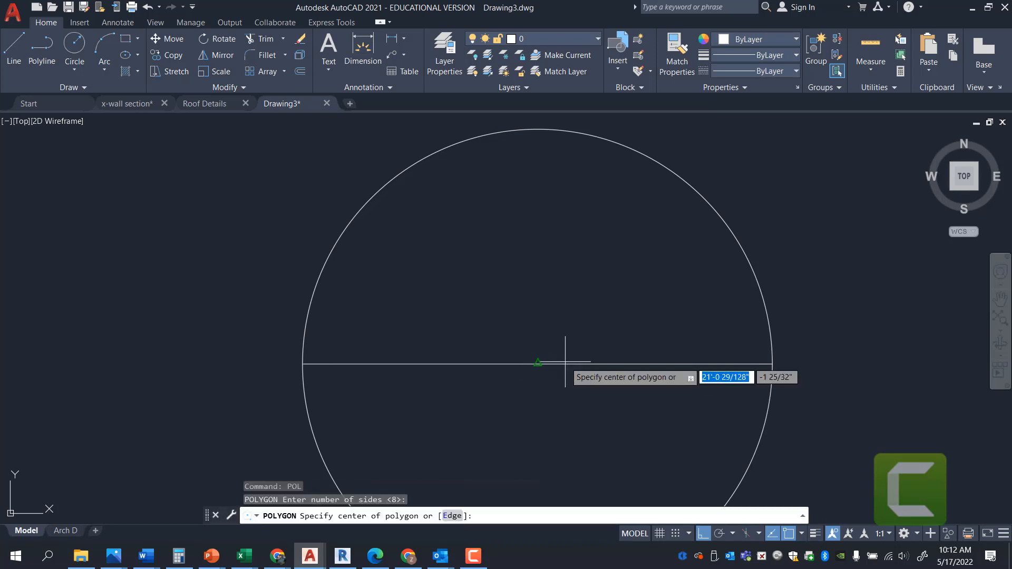
pyautogui.click(538, 363)
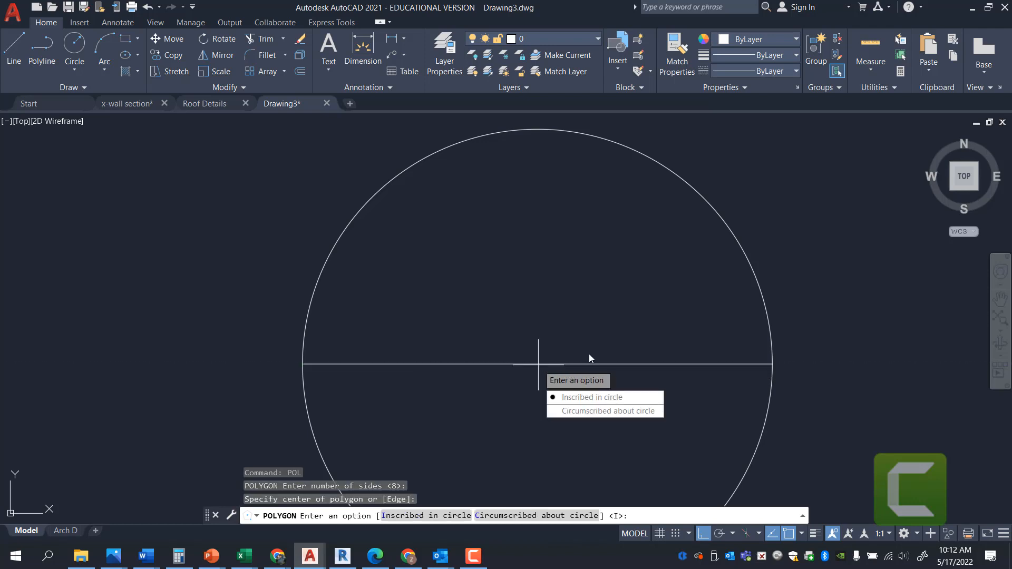
pyautogui.click(601, 400)
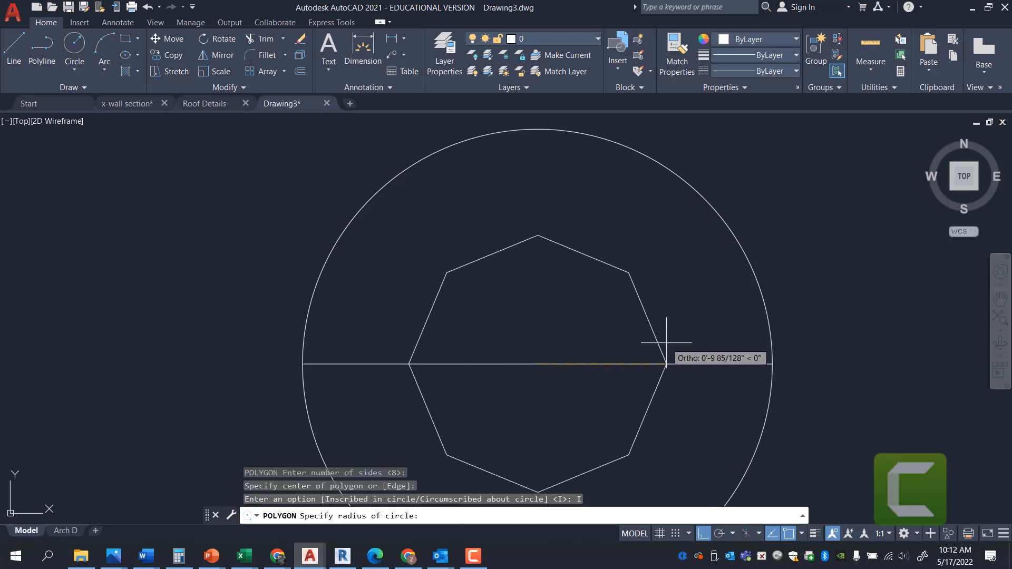
pyautogui.click(772, 364)
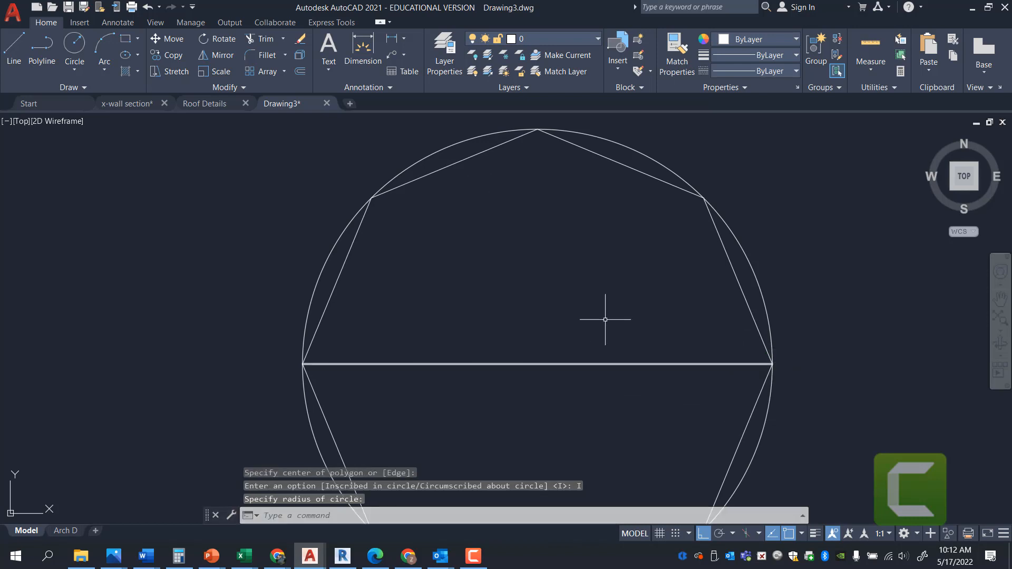
# Select the inscribed octagon, examine how its corners meet the circle, and clear the selection
pyautogui.scroll(-2, 554, 129)
pyautogui.click(567, 146)
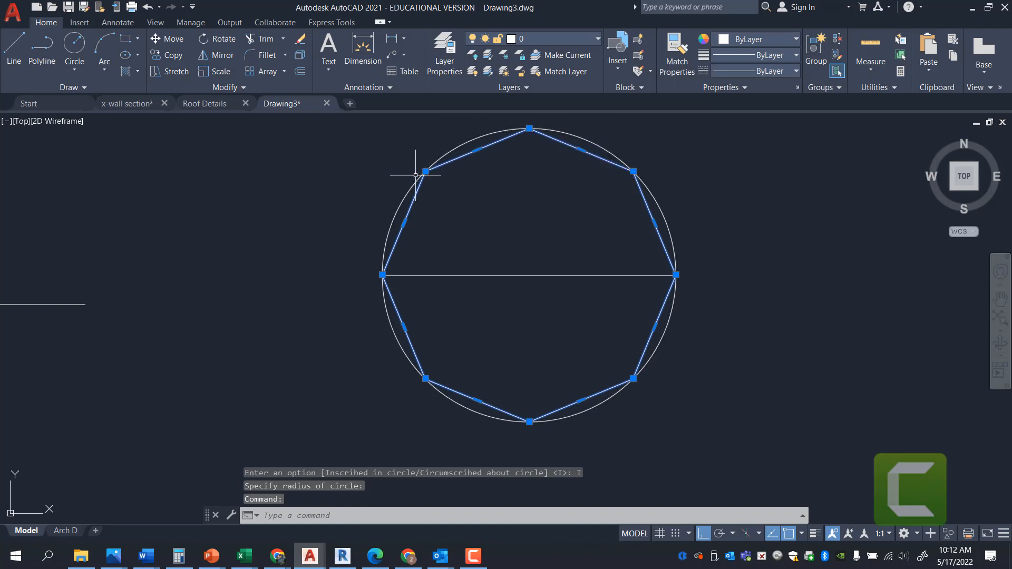
pyautogui.scroll(6, 421, 168)
pyautogui.scroll(-5, 440, 159)
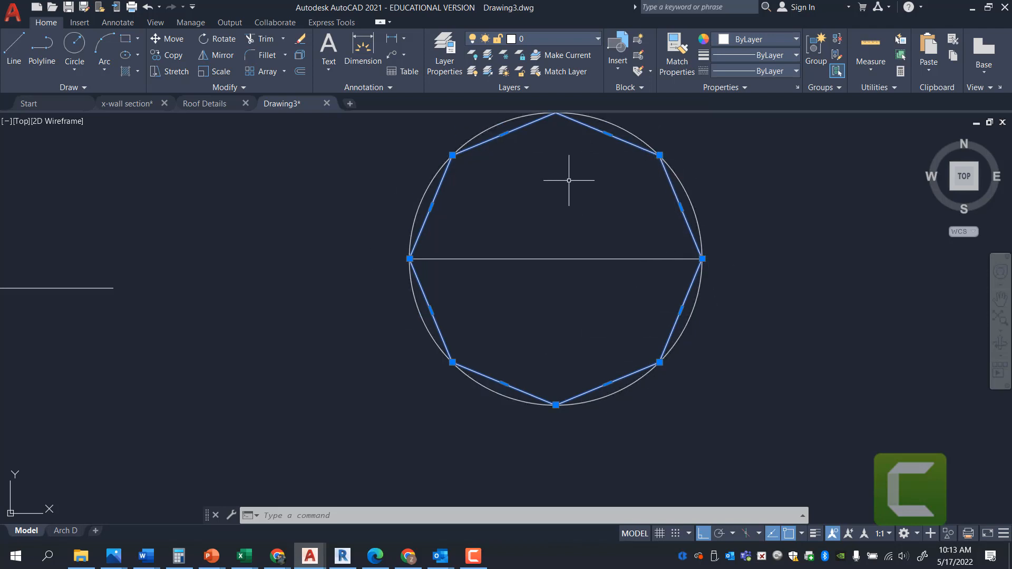
pyautogui.press('Escape')
pyautogui.press('Escape')
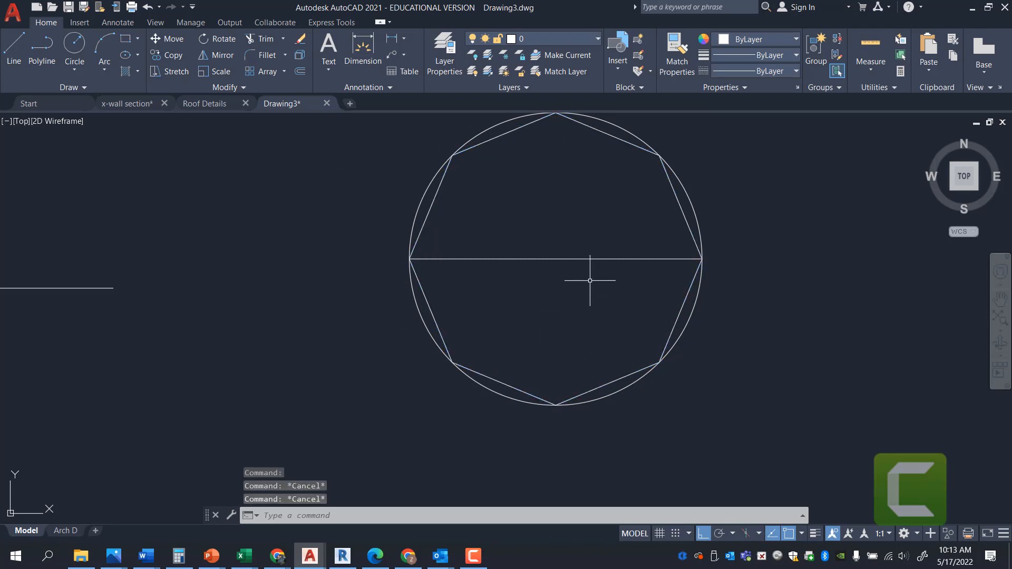
# Draw an 8-sided polygon circumscribed about the upper circle, centred on the line's midpoint with a 1'-6" radius reaching the line's right endpoint
pyautogui.write('poly')
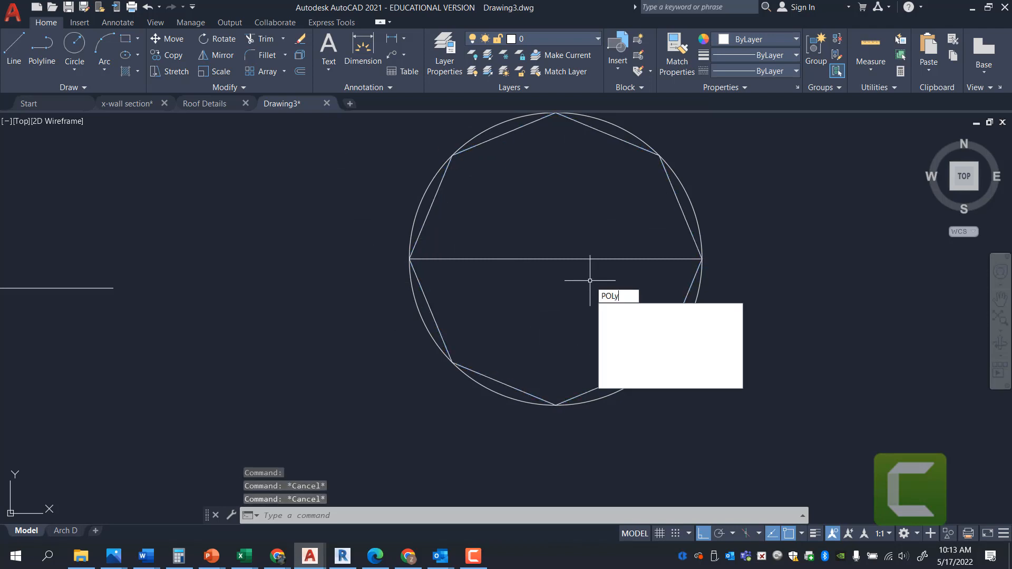
pyautogui.press('BackSpace')
pyautogui.press('BackSpace')
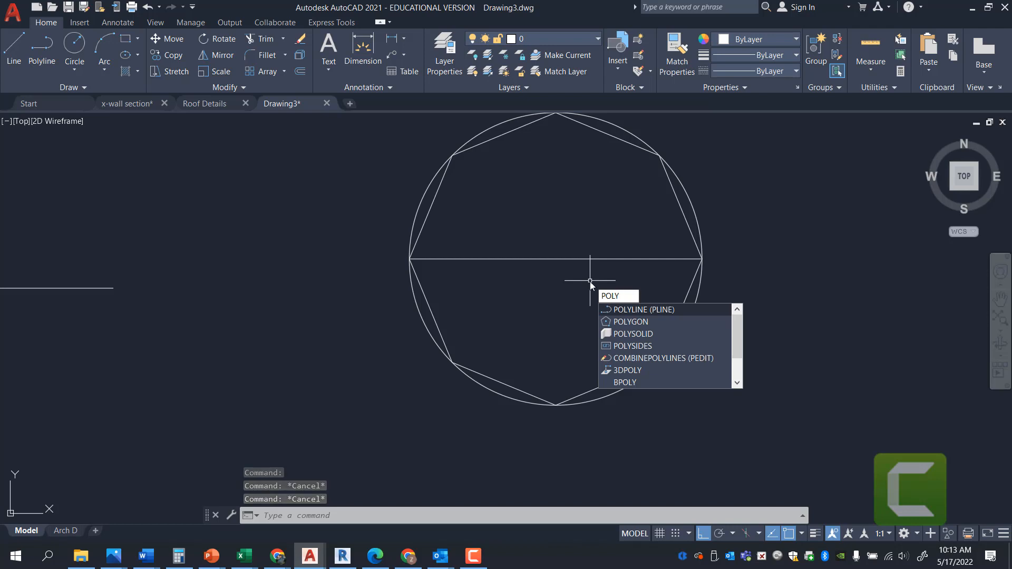
pyautogui.click(646, 310)
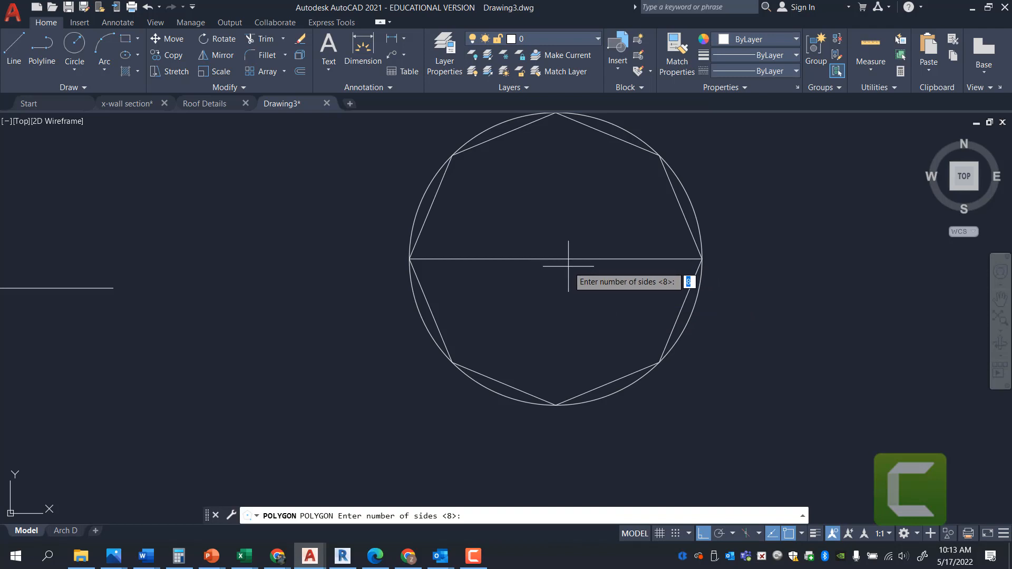
pyautogui.press('Return')
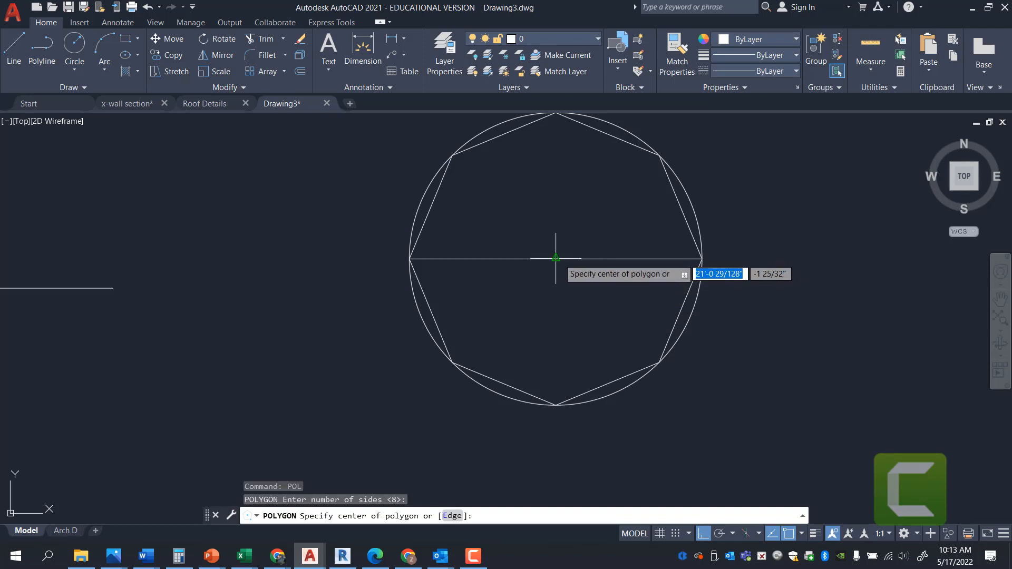
pyautogui.click(558, 258)
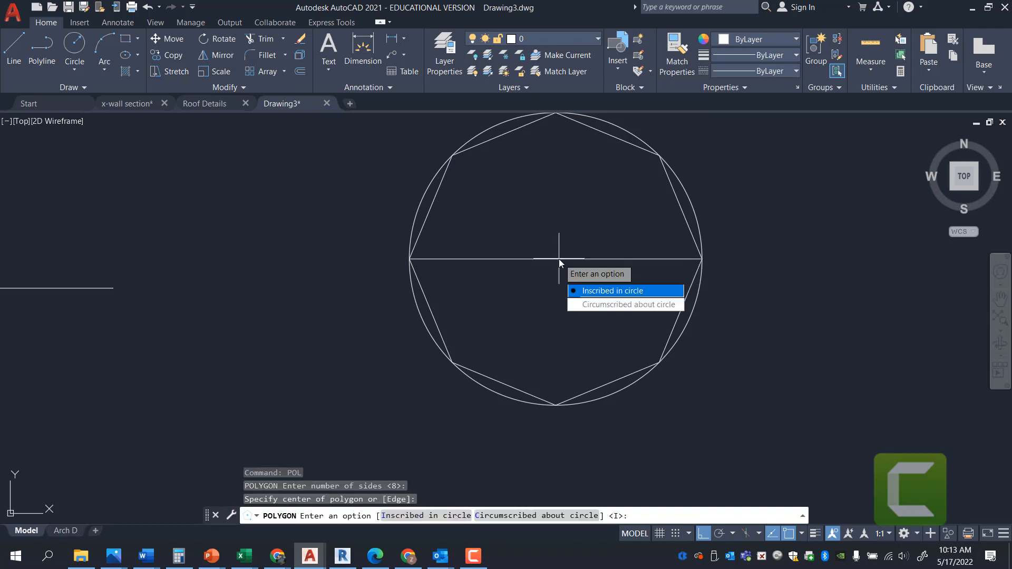
pyautogui.click(607, 306)
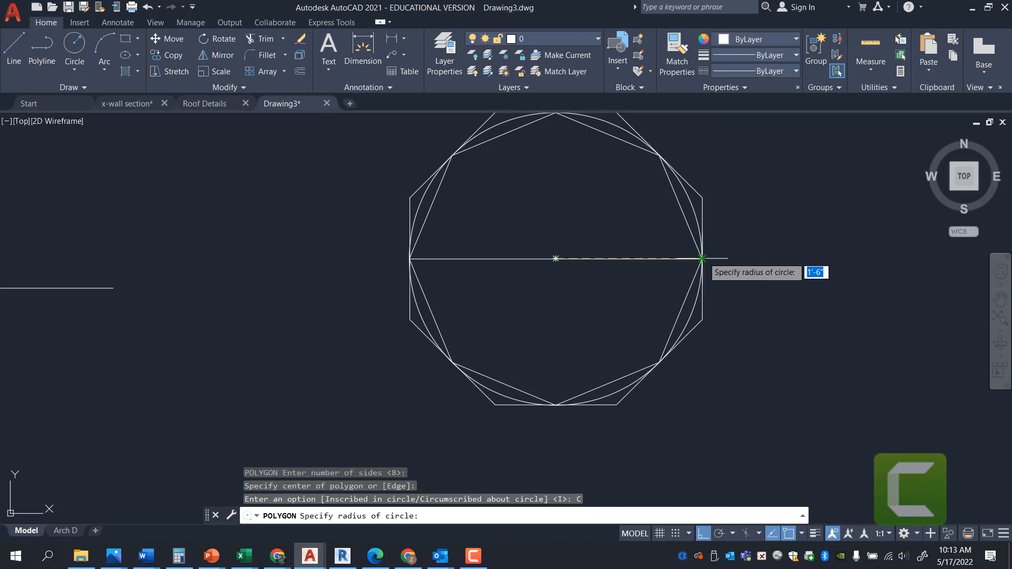
pyautogui.click(702, 259)
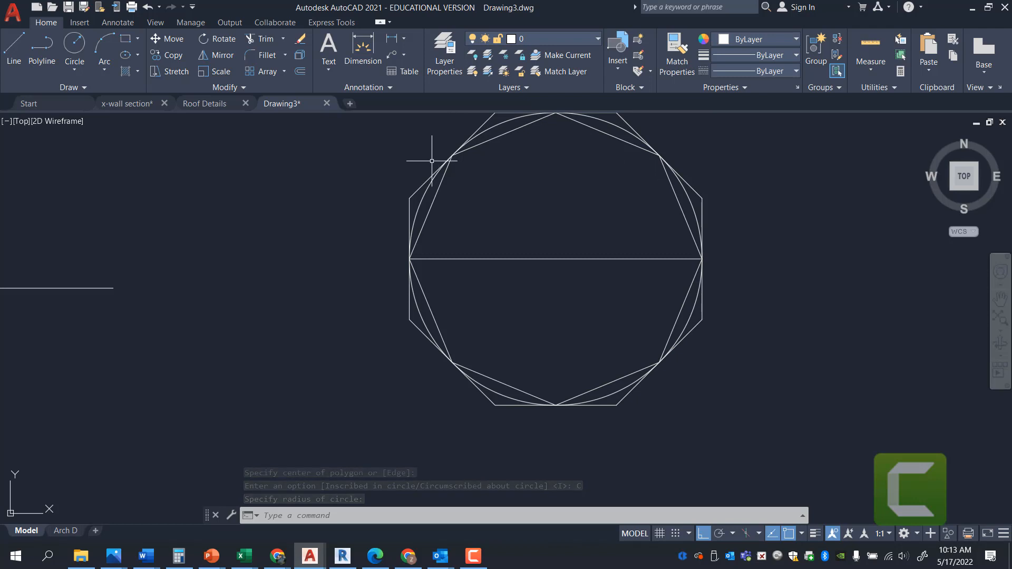
# Select the circle between the two octagons to compare the inscribed and circumscribed polygons against it
pyautogui.scroll(-4, 656, 252)
pyautogui.scroll(4, 662, 203)
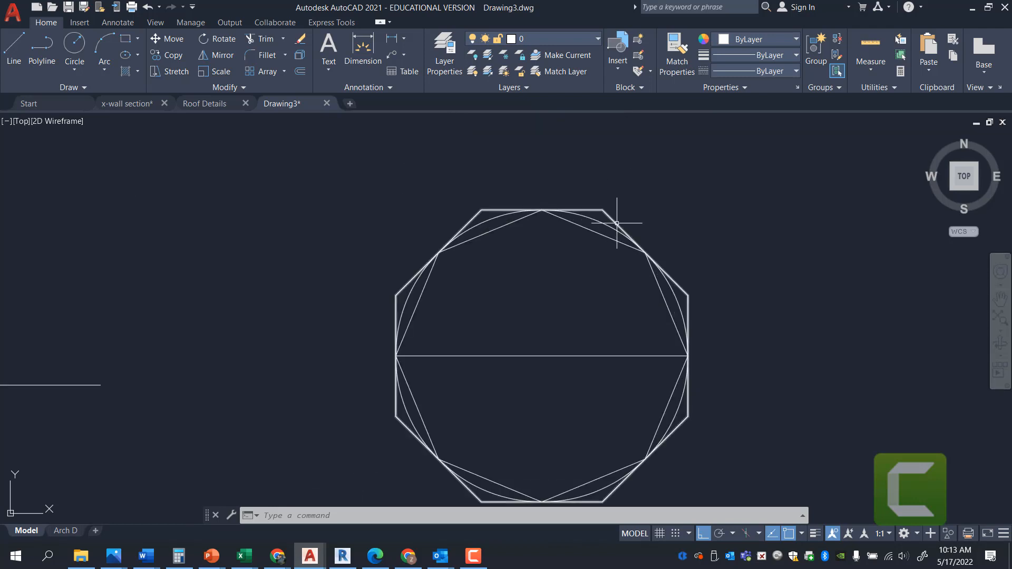
pyautogui.scroll(2, 616, 223)
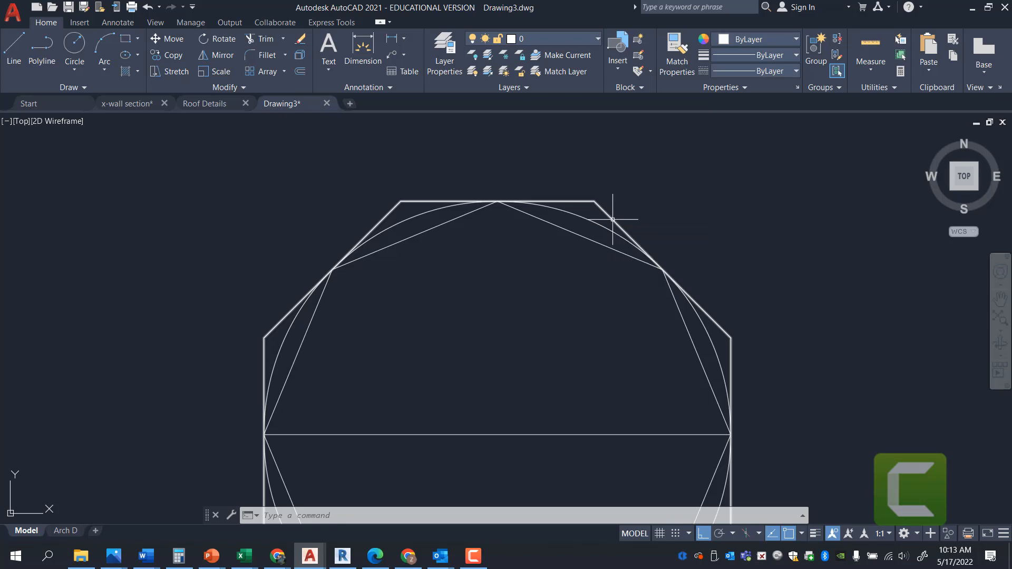
pyautogui.click(588, 217)
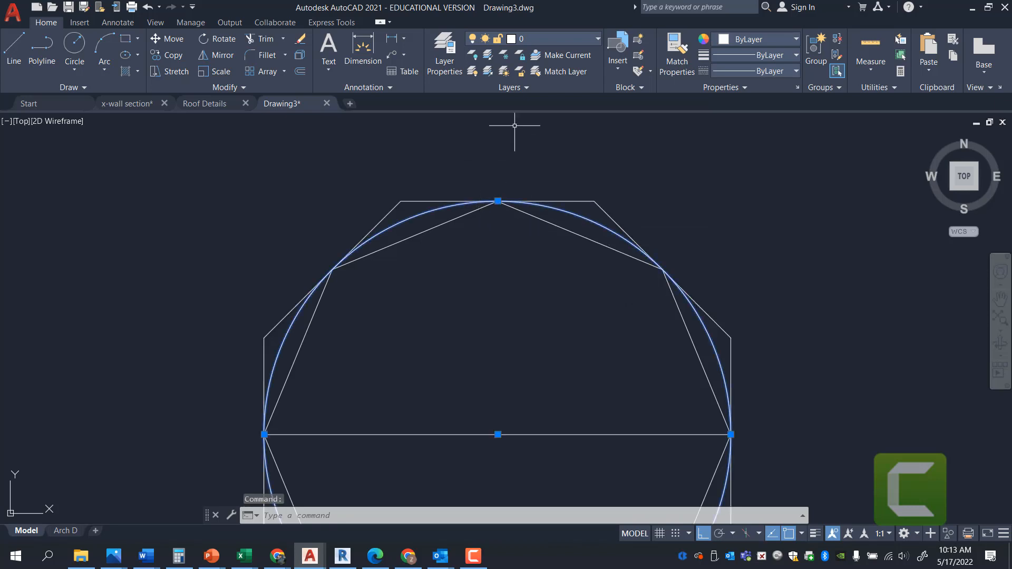
pyautogui.scroll(-1, 535, 121)
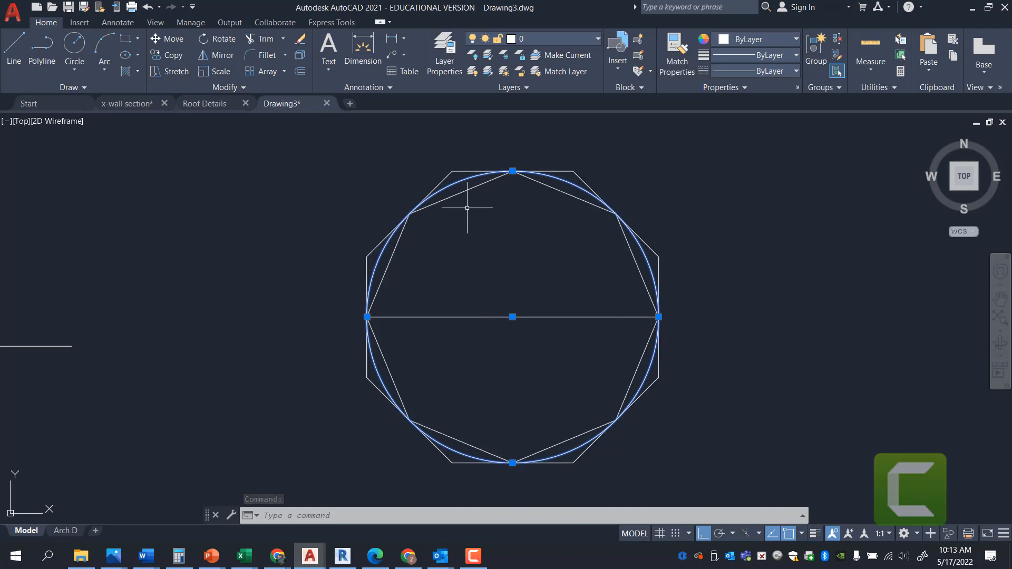
# Examine closely where the inscribed and circumscribed octagons touch the selected circle, and clear the selection
pyautogui.scroll(4, 413, 220)
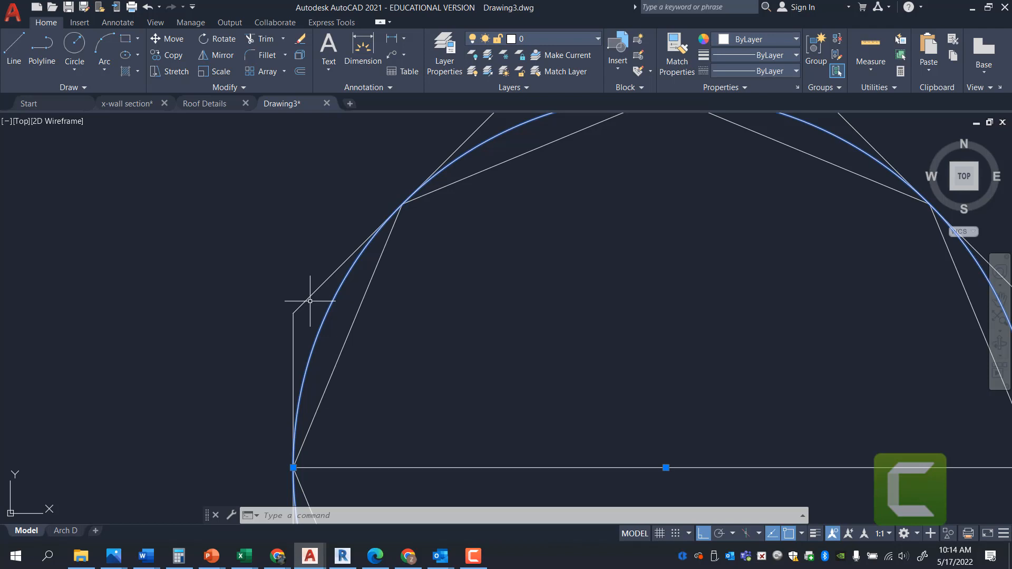
pyautogui.press('Escape')
pyautogui.press('Escape')
pyautogui.press('Escape')
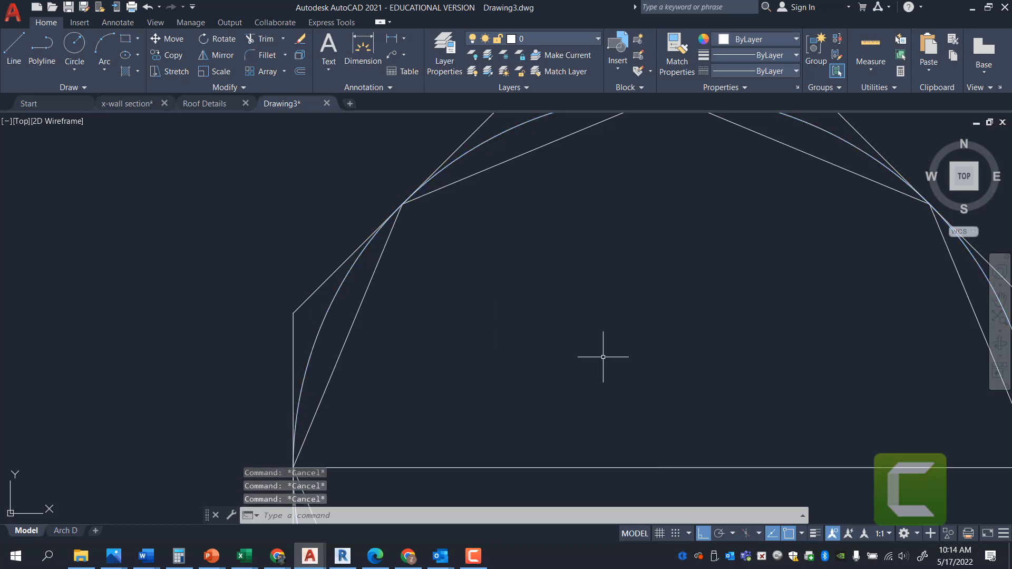
pyautogui.scroll(-8, 350, 283)
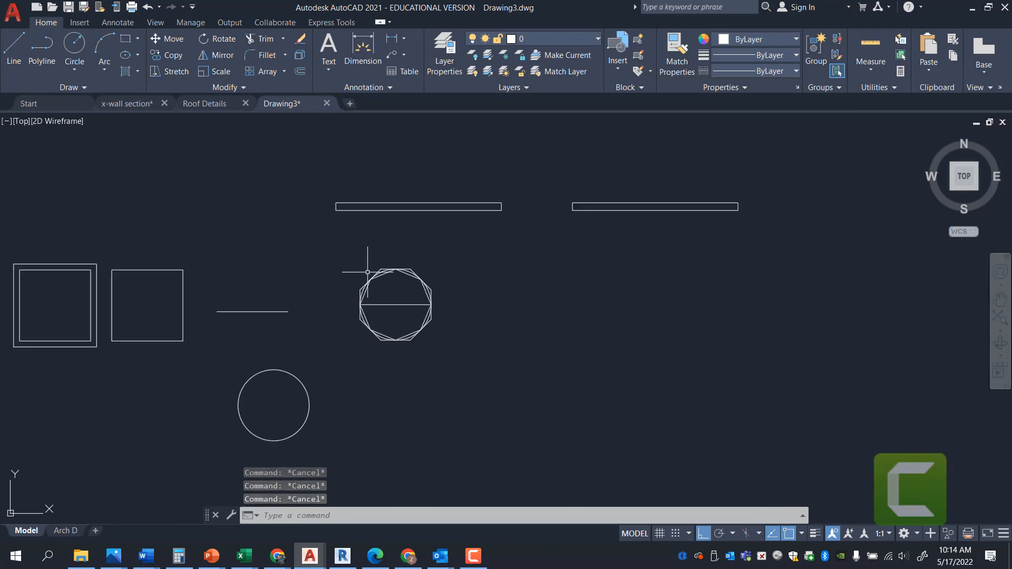
pyautogui.scroll(3, 553, 199)
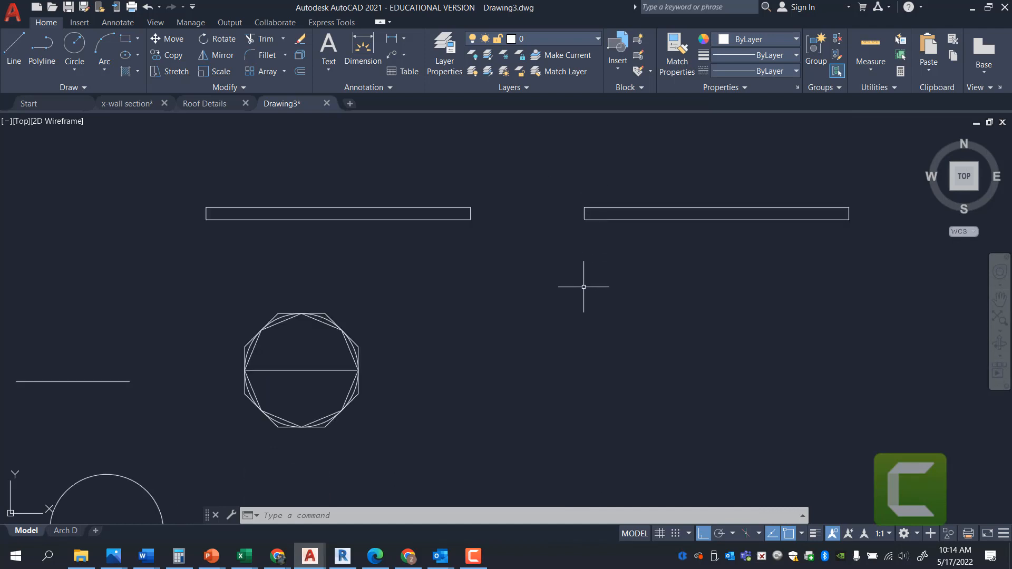
pyautogui.scroll(-3, 612, 168)
pyautogui.scroll(3, 560, 169)
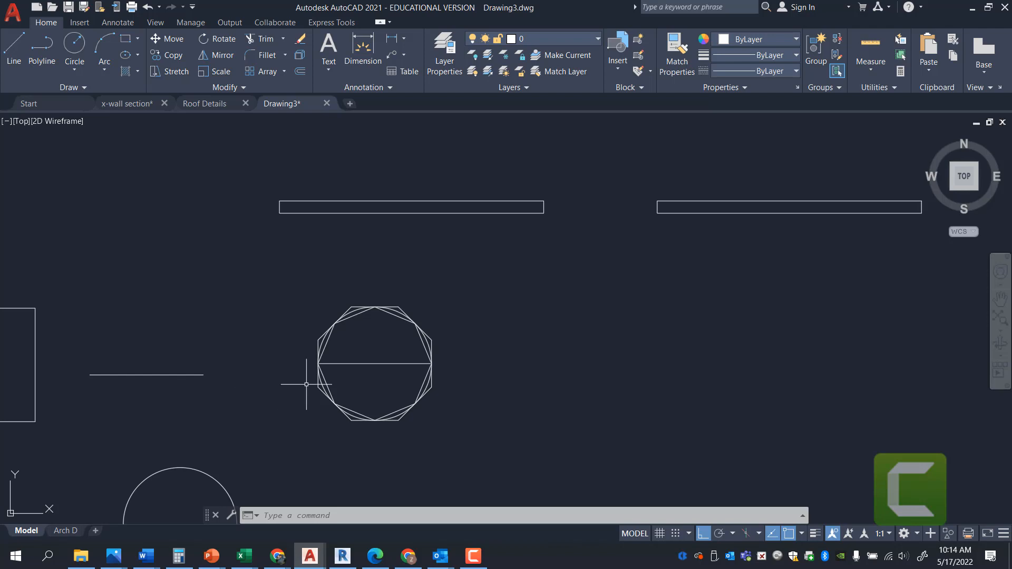
pyautogui.scroll(2, 569, 187)
pyautogui.scroll(-2, 481, 344)
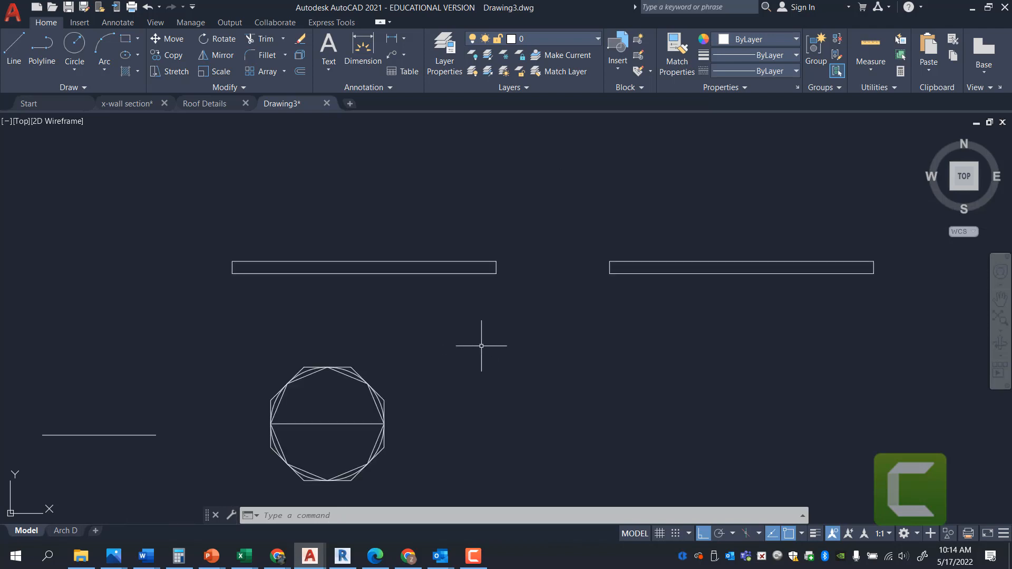
# Draw a 2" by 3' upright rectangle as a door panel, starting from the upper right corner of the left wall
pyautogui.scroll(2, 543, 181)
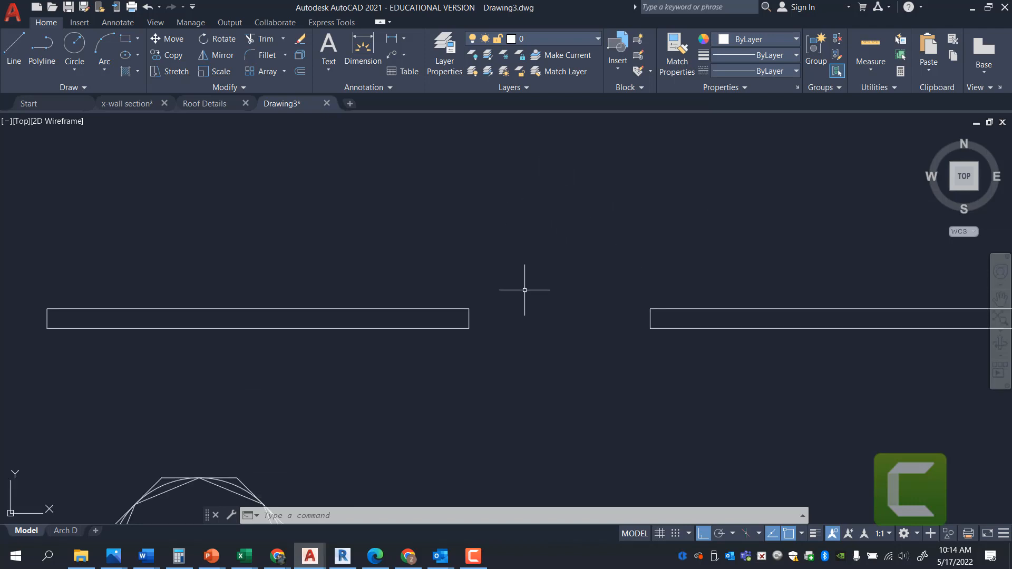
pyautogui.write('REC')
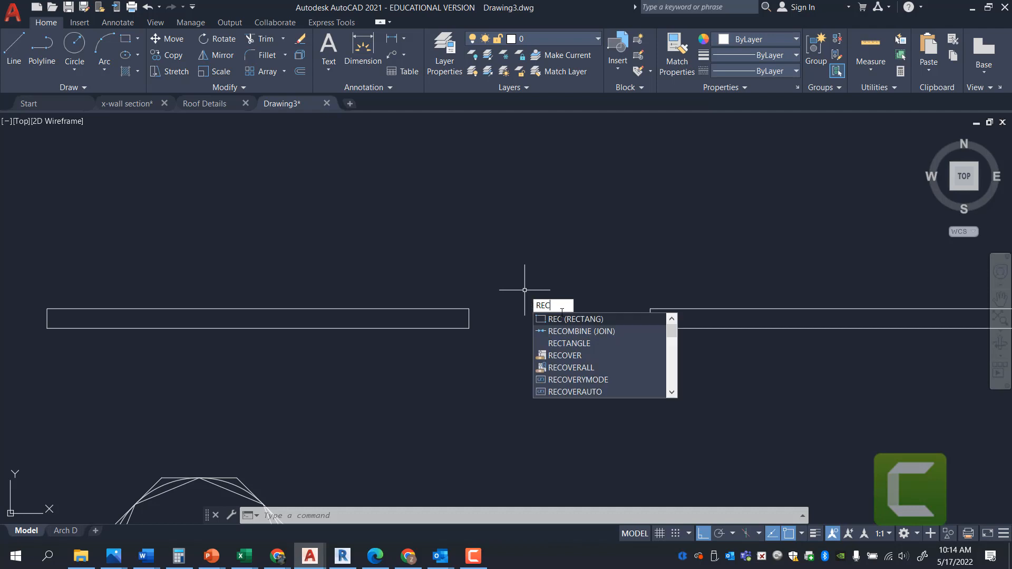
pyautogui.click(577, 320)
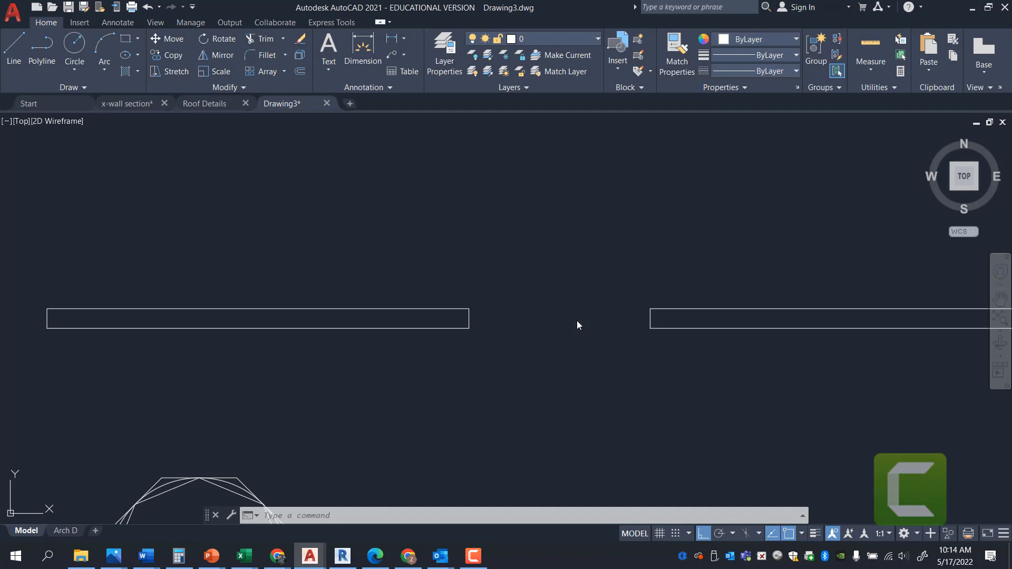
pyautogui.click(469, 309)
pyautogui.scroll(-4, 575, 398)
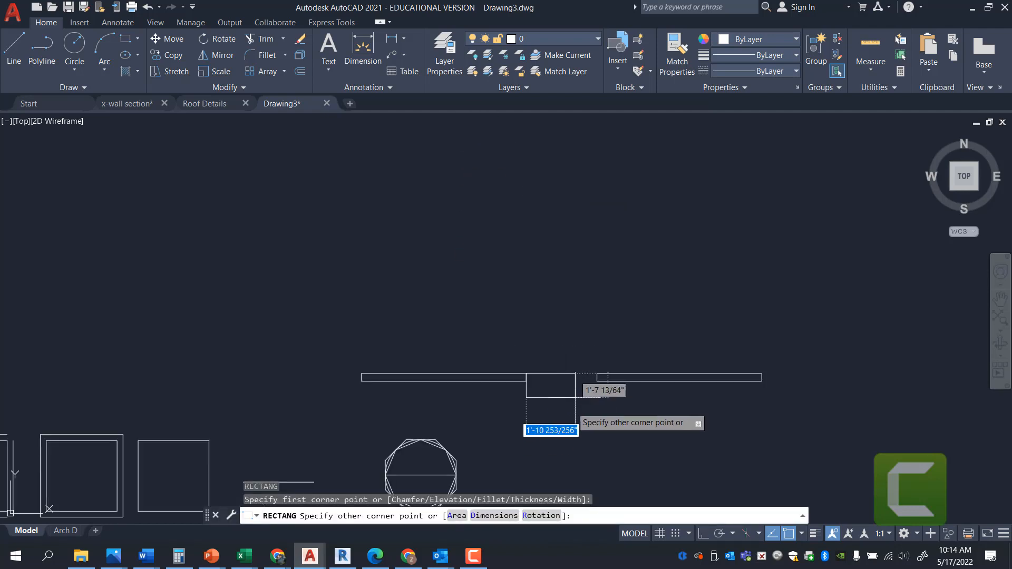
pyautogui.scroll(4, 575, 397)
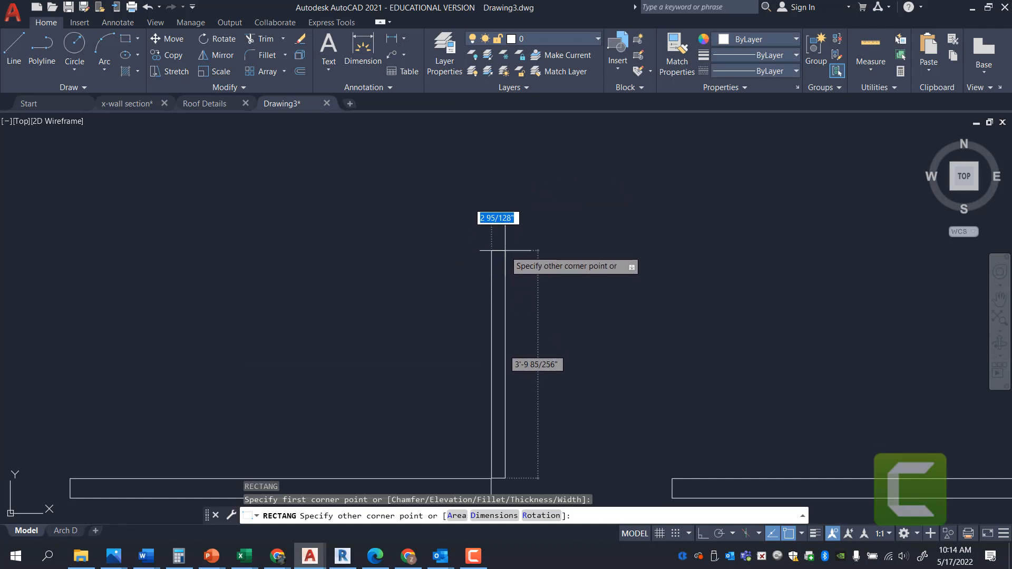
pyautogui.write('2')
pyautogui.press('Tab')
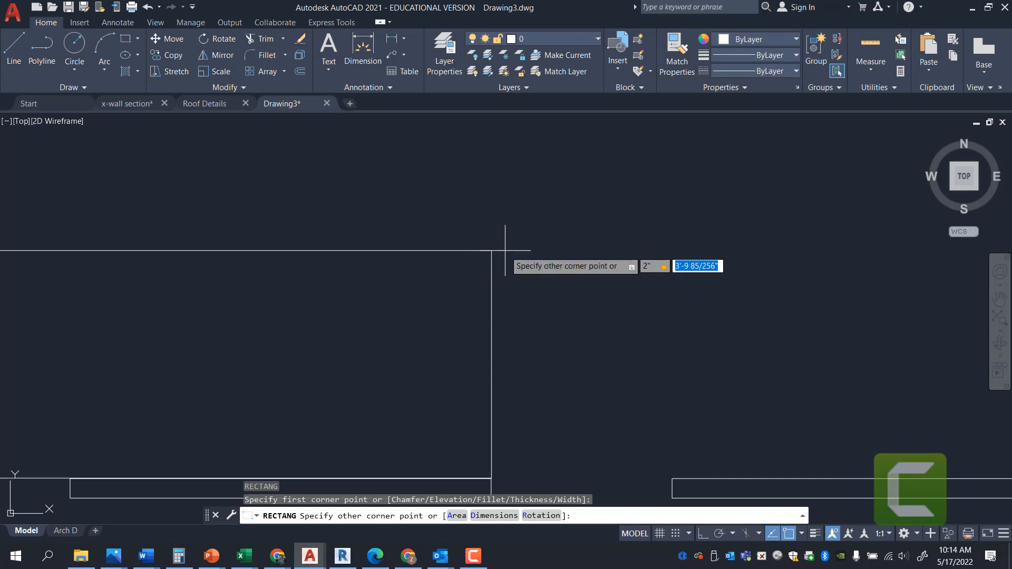
pyautogui.write("3'")
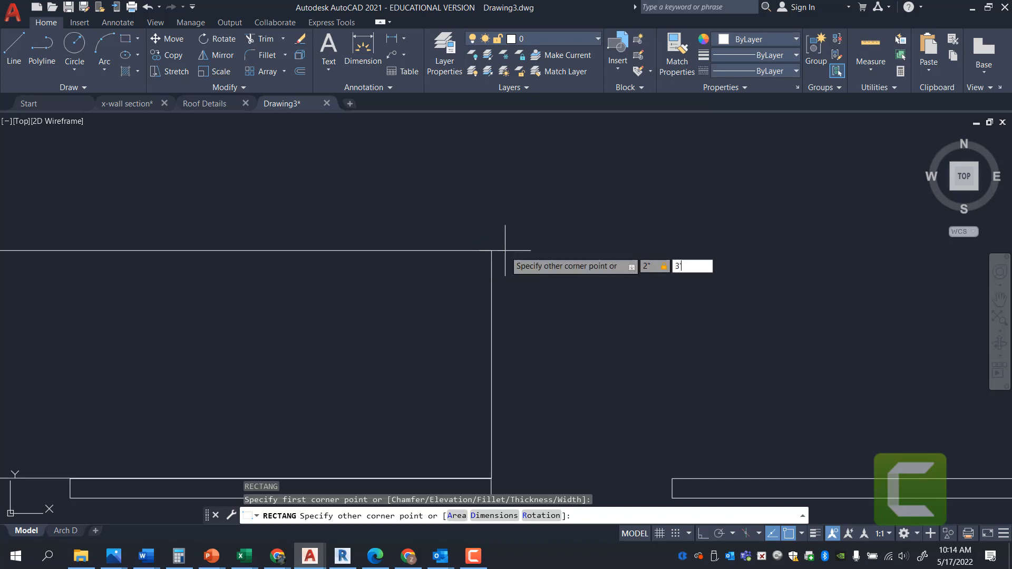
pyautogui.press('Return')
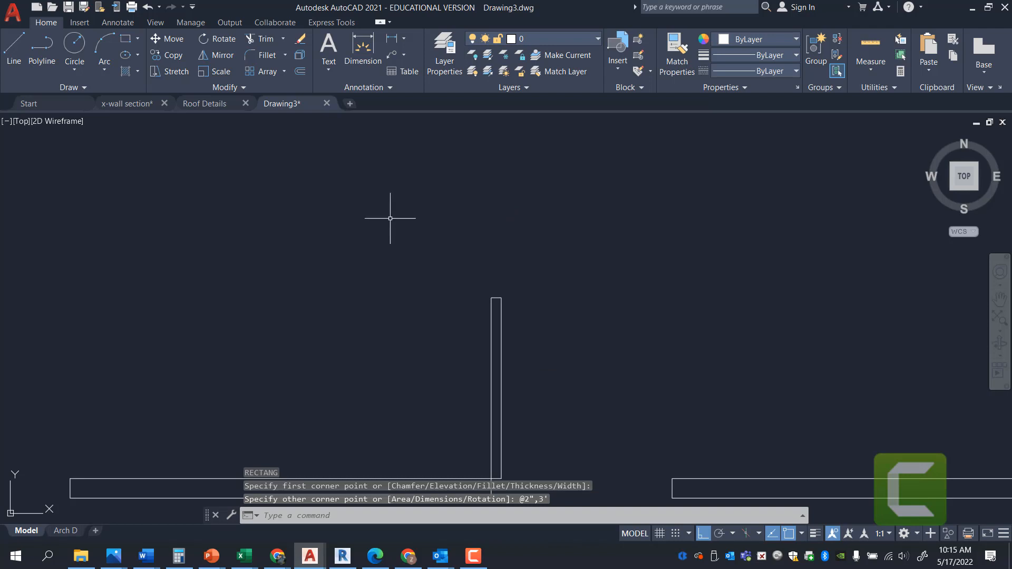
# Check the width of the opening between the two walls with the DIST command, and cancel the measurement
pyautogui.scroll(-1, 547, 155)
pyautogui.scroll(1, 572, 371)
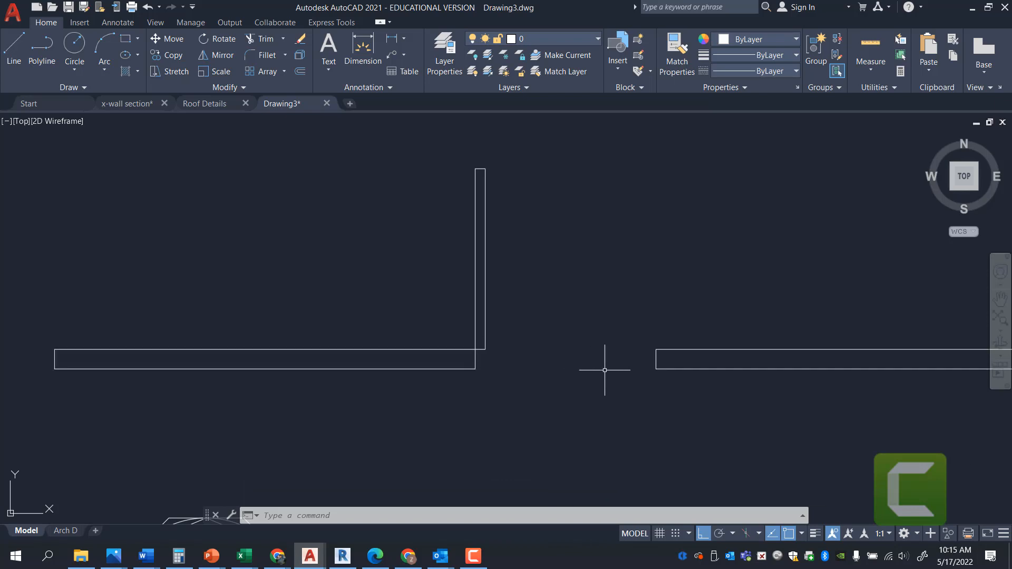
pyautogui.write('di')
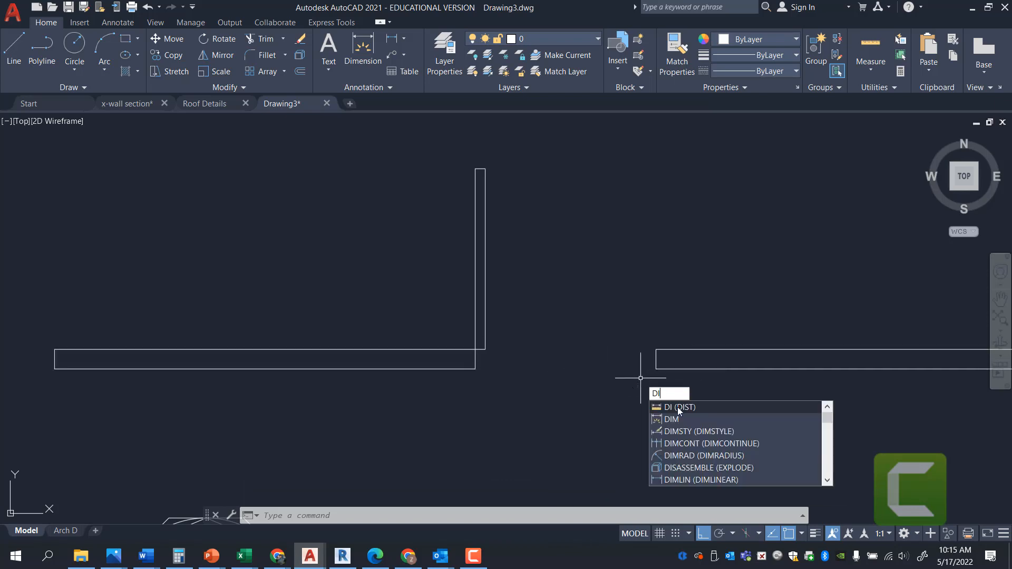
pyautogui.press('Return')
pyautogui.click(479, 369)
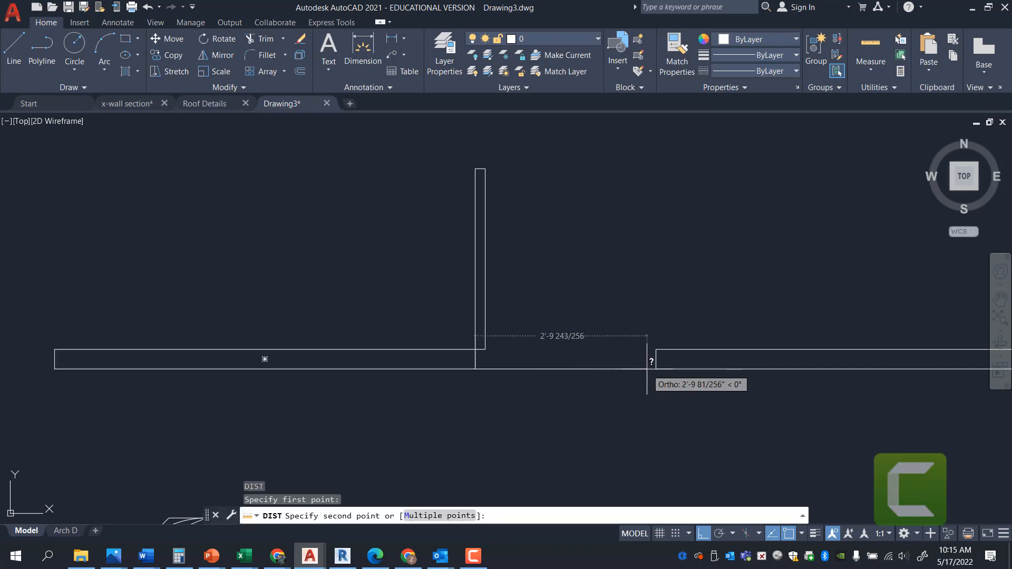
pyautogui.press('Escape')
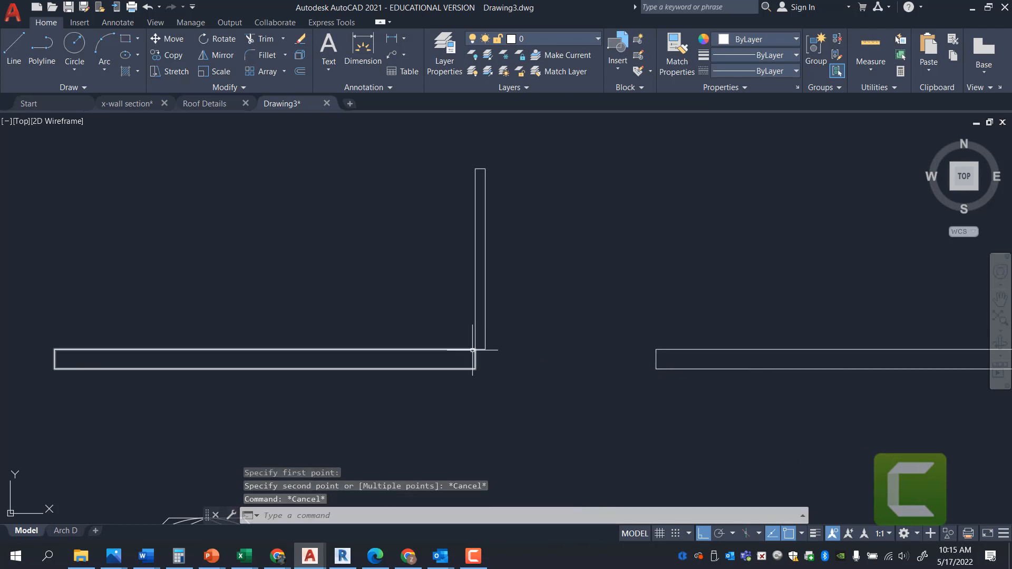
# Check the door panel's length from its lower left to its upper left corner with DIST, and cancel the command
pyautogui.press('Return')
pyautogui.click(476, 349)
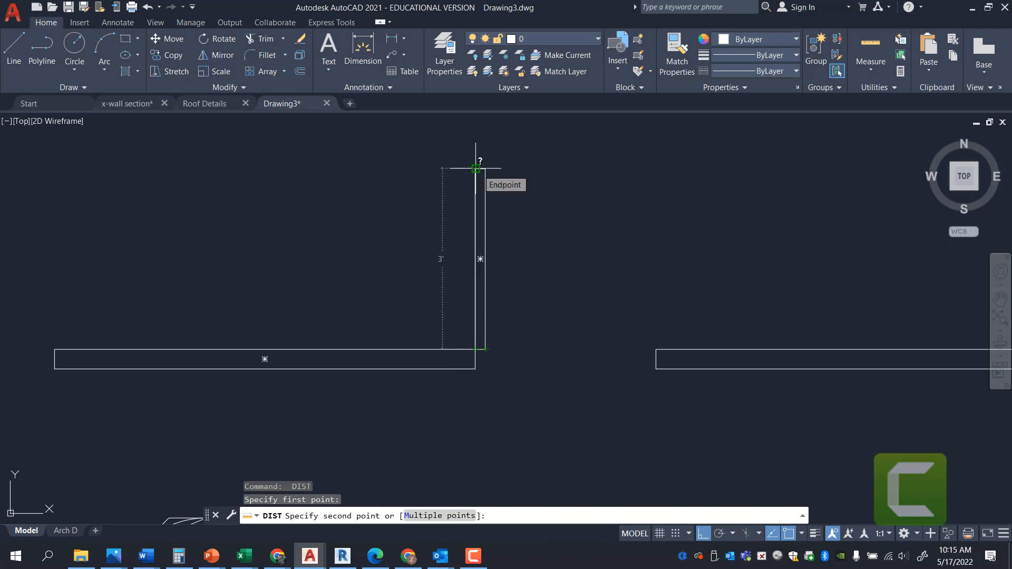
pyautogui.press('Escape')
pyautogui.press('Escape')
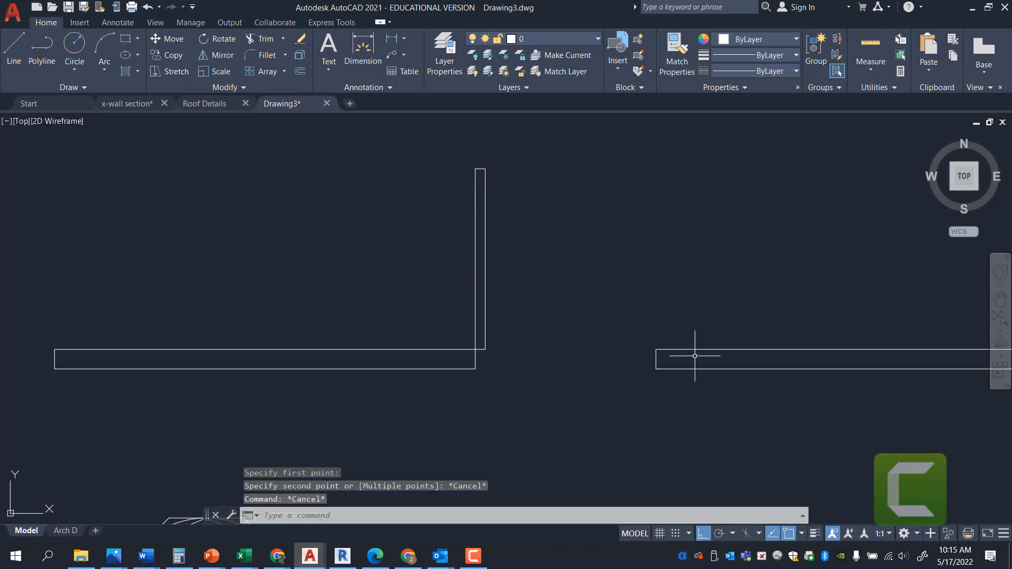
# Draw a three-point door-swing arc from the right wall's upper left corner through the door panel's upper right corner to its top edge's midpoint
pyautogui.write('ARC')
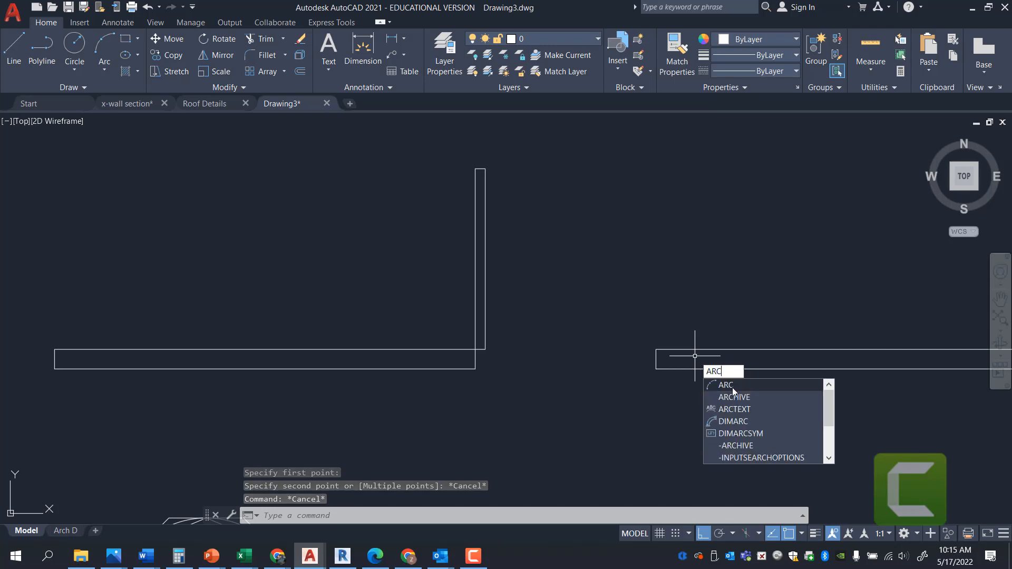
pyautogui.click(732, 387)
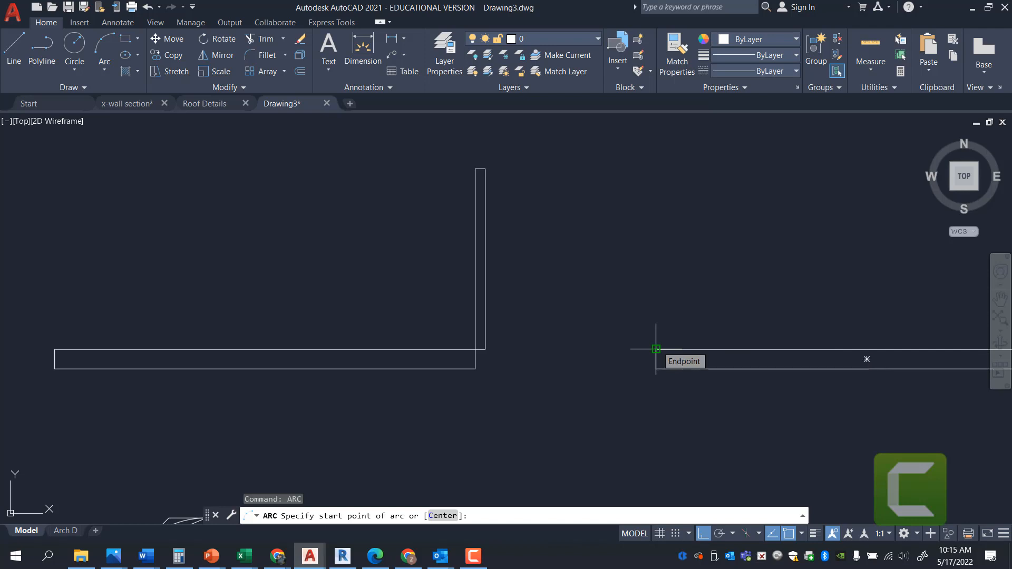
pyautogui.click(656, 349)
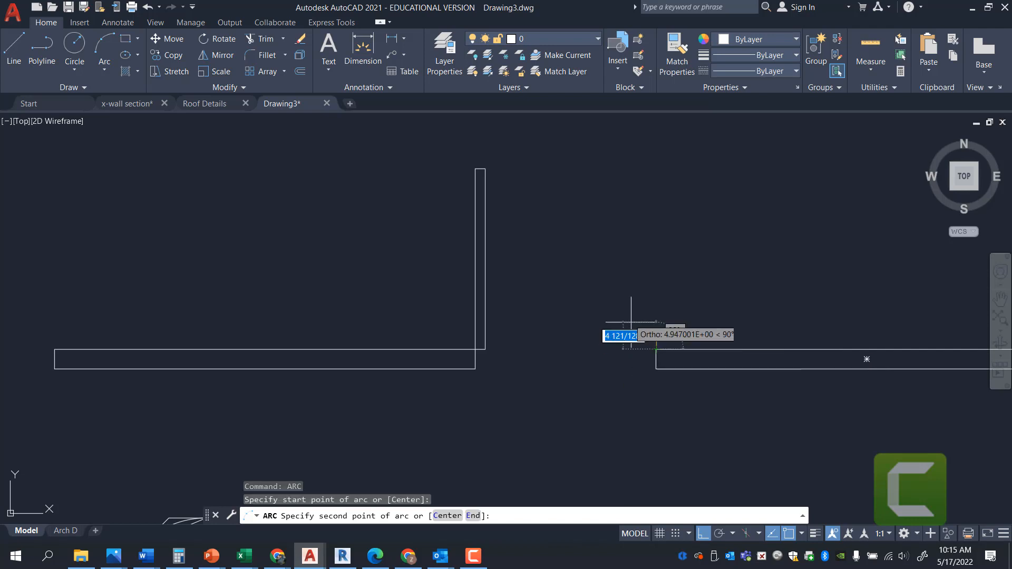
pyautogui.click(486, 169)
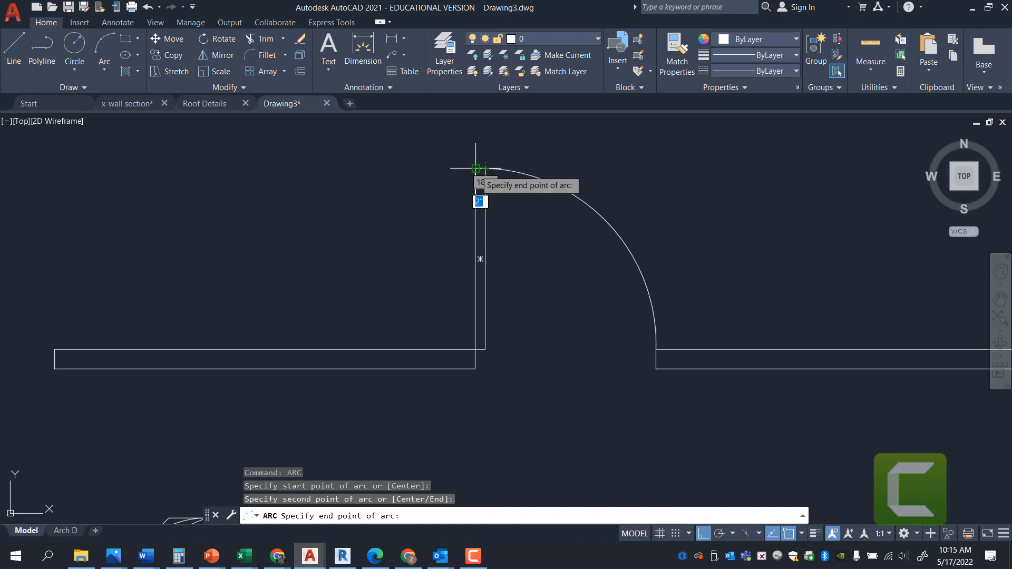
pyautogui.scroll(4, 476, 168)
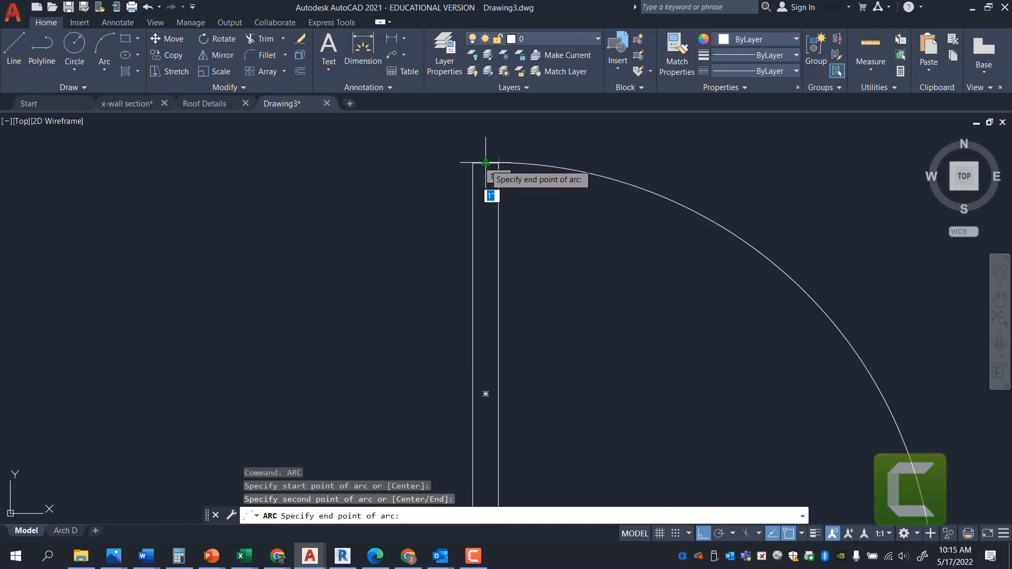
pyautogui.click(486, 161)
# Examine closely how the swing arc meets the top of the door panel, and select the arc with a crossing selection
pyautogui.scroll(6, 497, 163)
pyautogui.scroll(-8, 414, 129)
pyautogui.scroll(8, 506, 208)
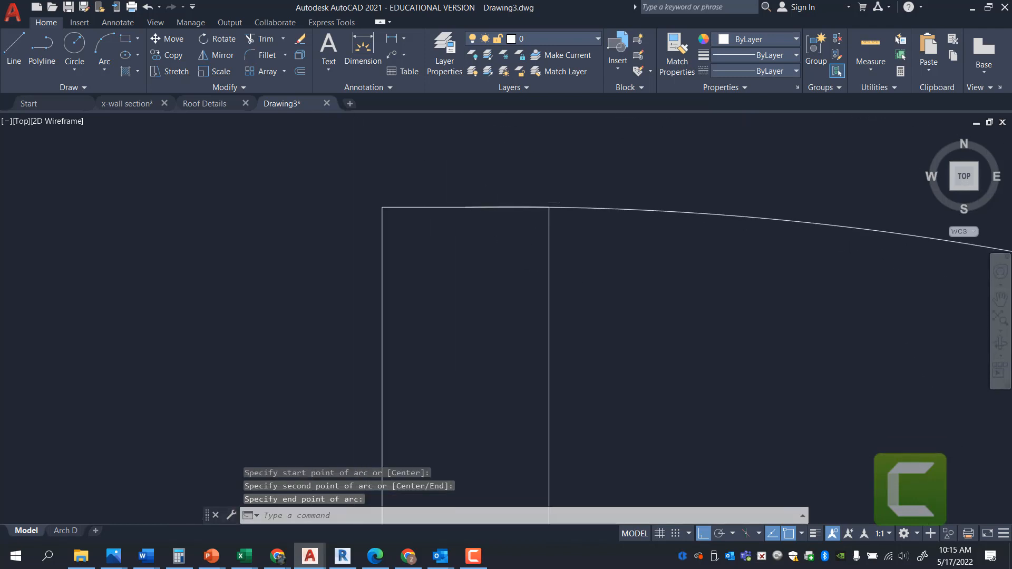
pyautogui.scroll(5, 580, 211)
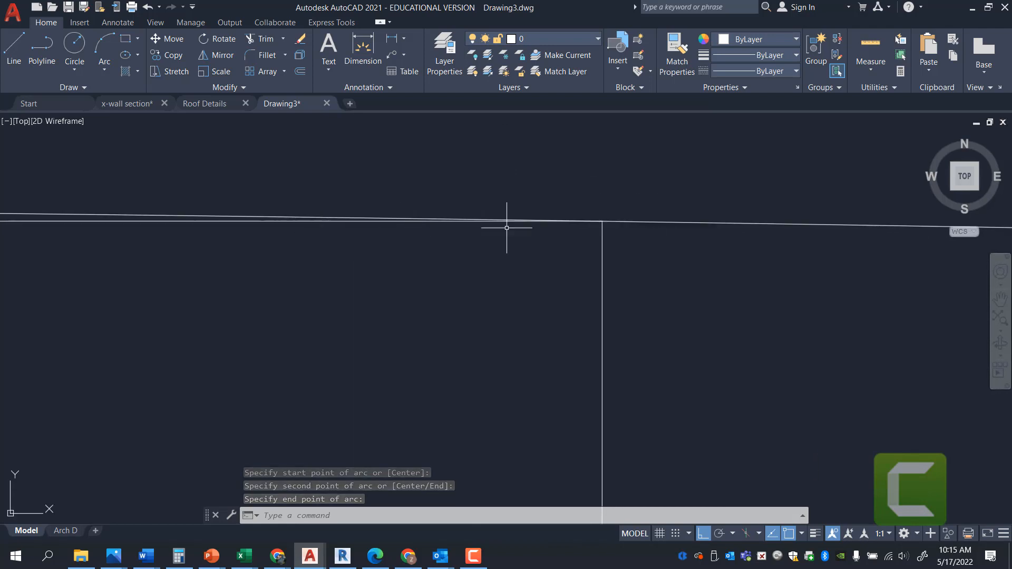
pyautogui.scroll(-5, 339, 199)
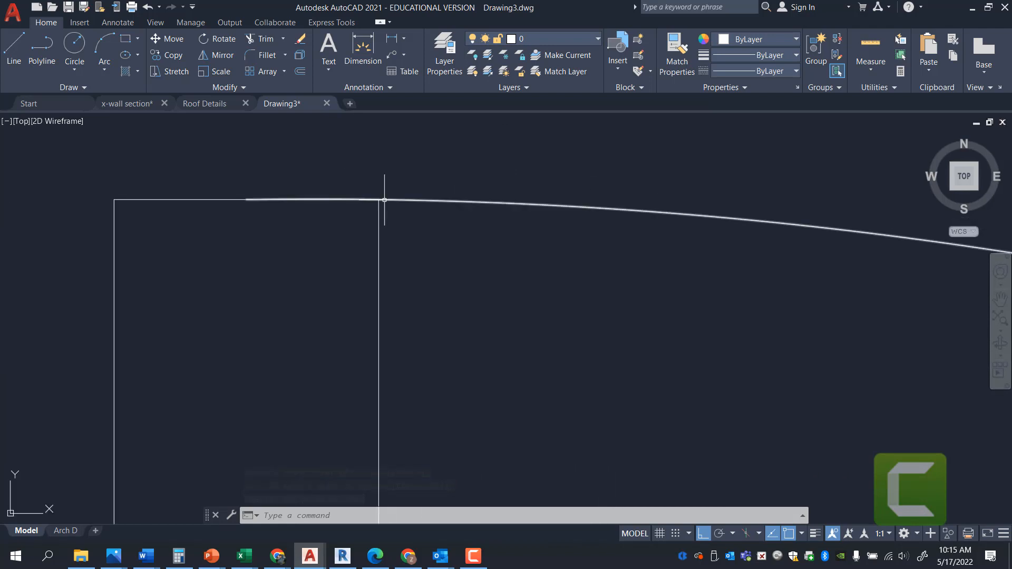
pyautogui.scroll(-5, 385, 200)
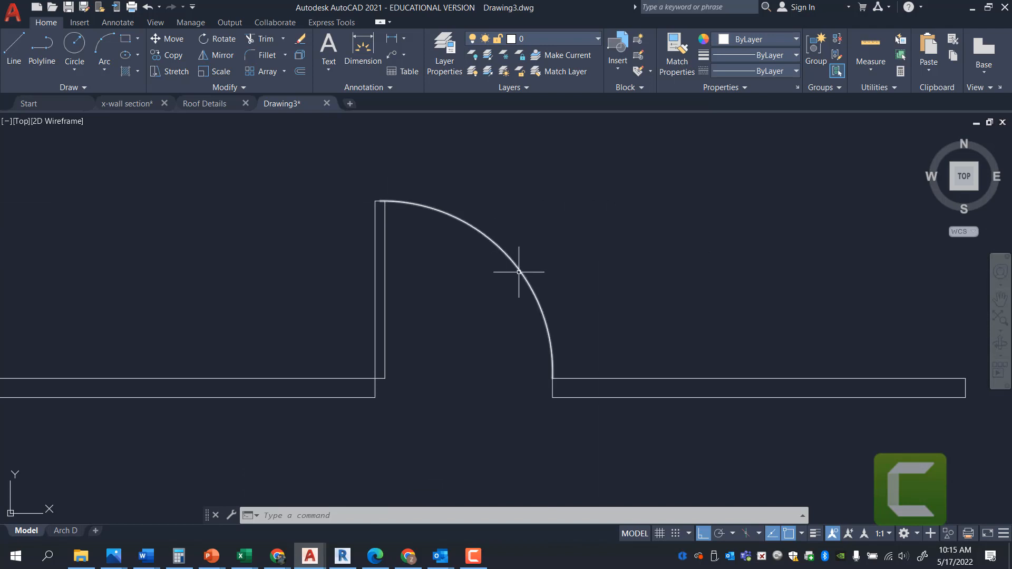
pyautogui.click(554, 333)
pyautogui.click(475, 272)
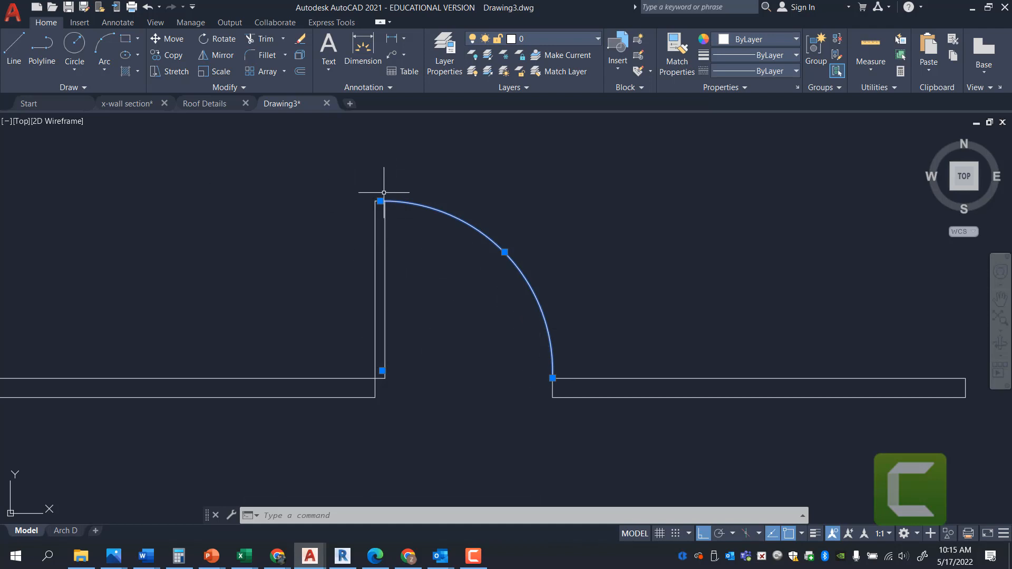
# Select the lower circle with a crossing selection, clear it, and try a window selection that covers only part of the circle
pyautogui.scroll(-4, 550, 185)
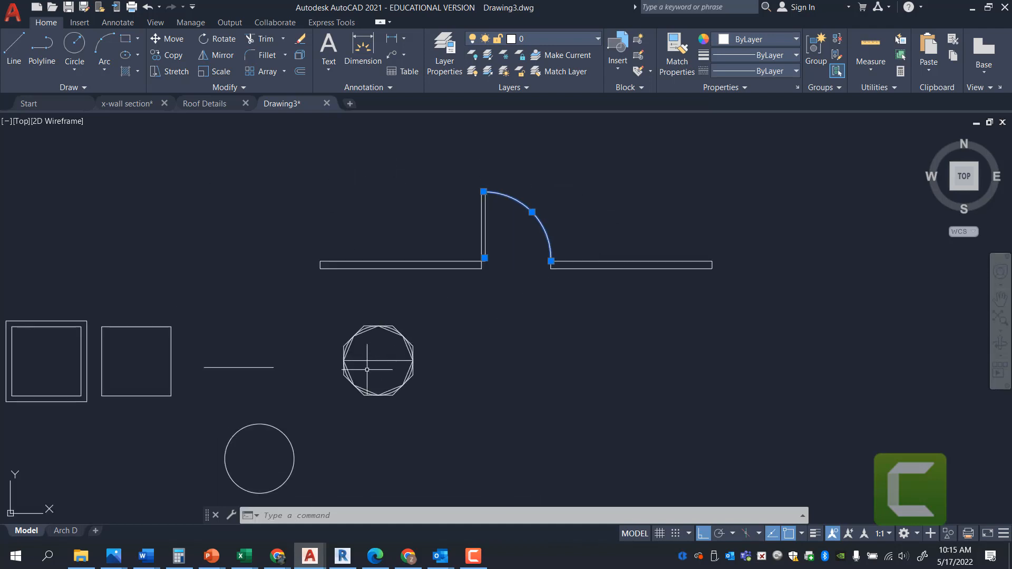
pyautogui.click(332, 465)
pyautogui.click(211, 416)
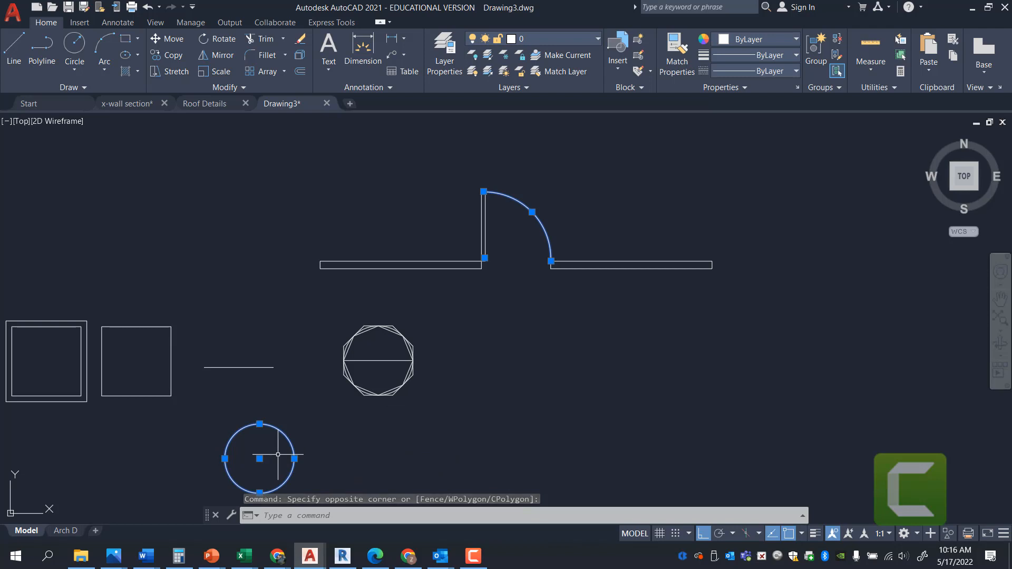
pyautogui.press('Escape')
pyautogui.press('Escape')
pyautogui.click(244, 420)
pyautogui.click(299, 448)
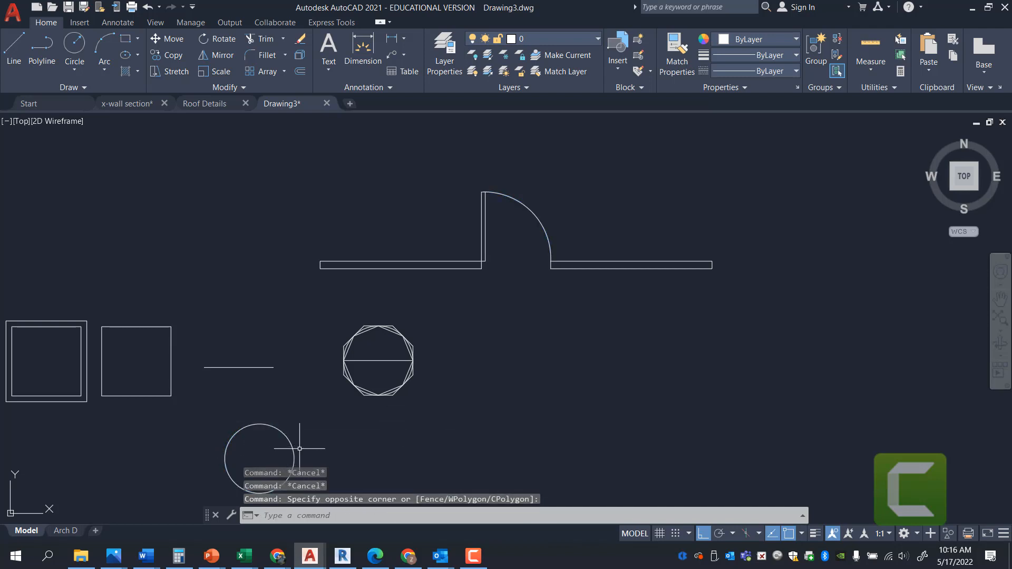